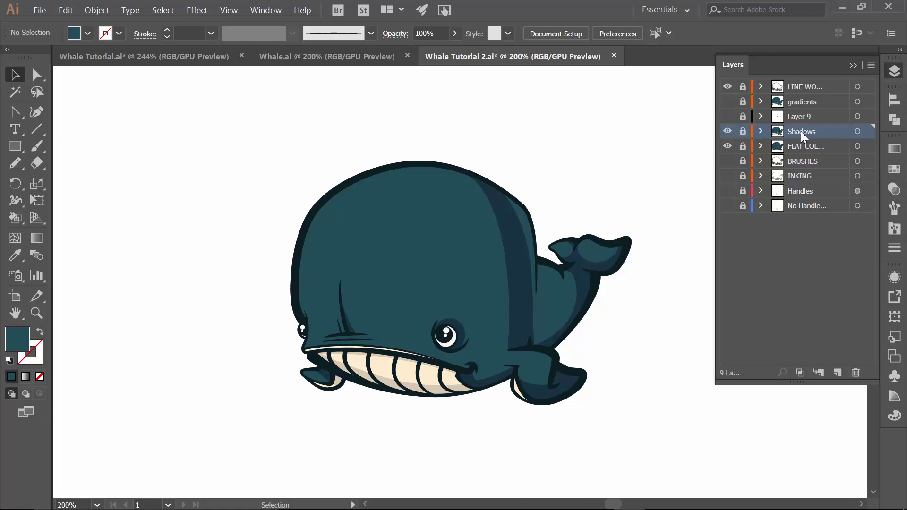
- Show and unlock the 'gradients' layer, zoom in on the whale, and target that layer
click(730, 105)
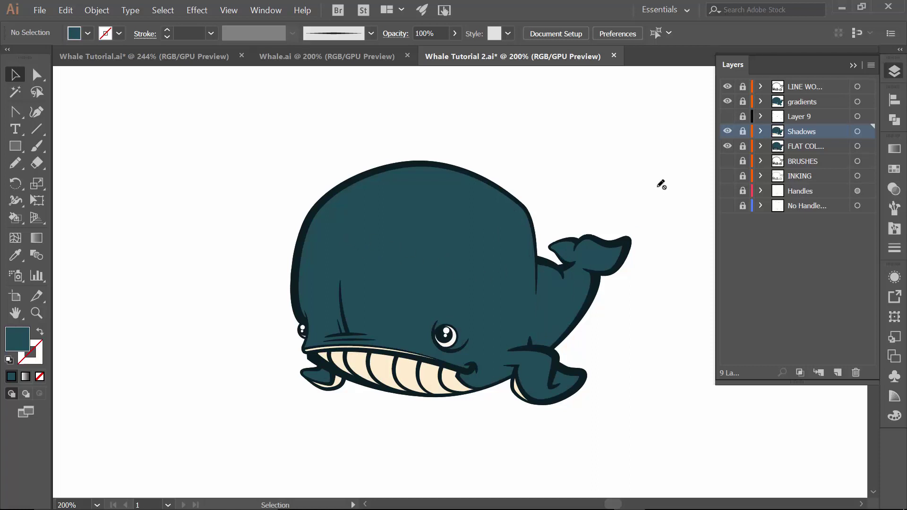
click(743, 105)
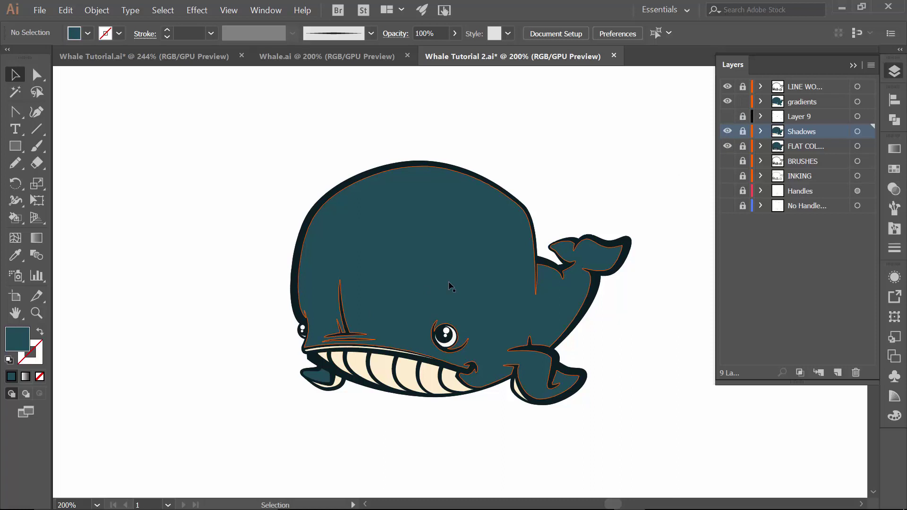
key(ctrl+equal)
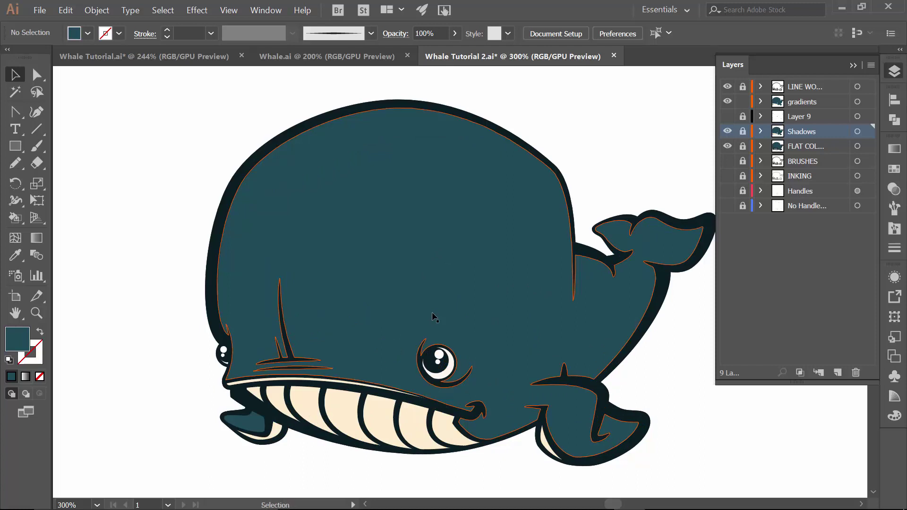
click(803, 101)
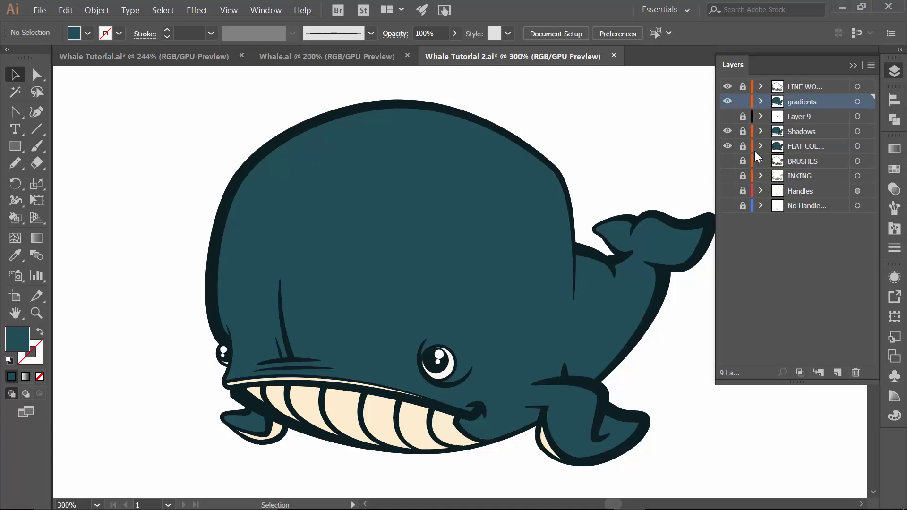
- Select the whale body shape and give it a radial gradient fill
click(852, 65)
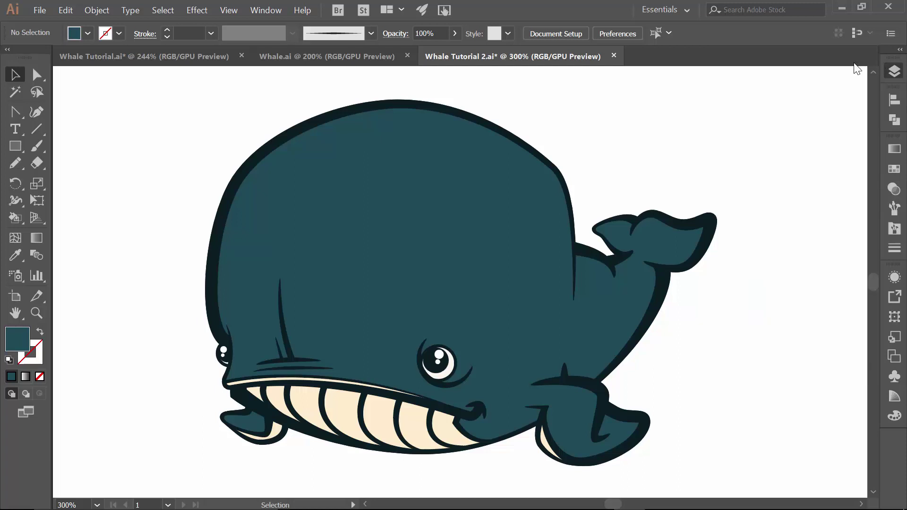
click(423, 268)
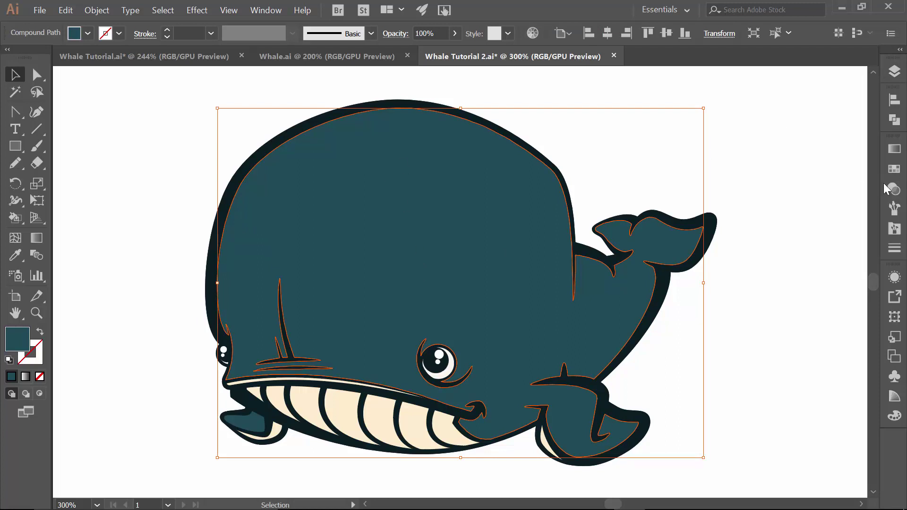
click(893, 150)
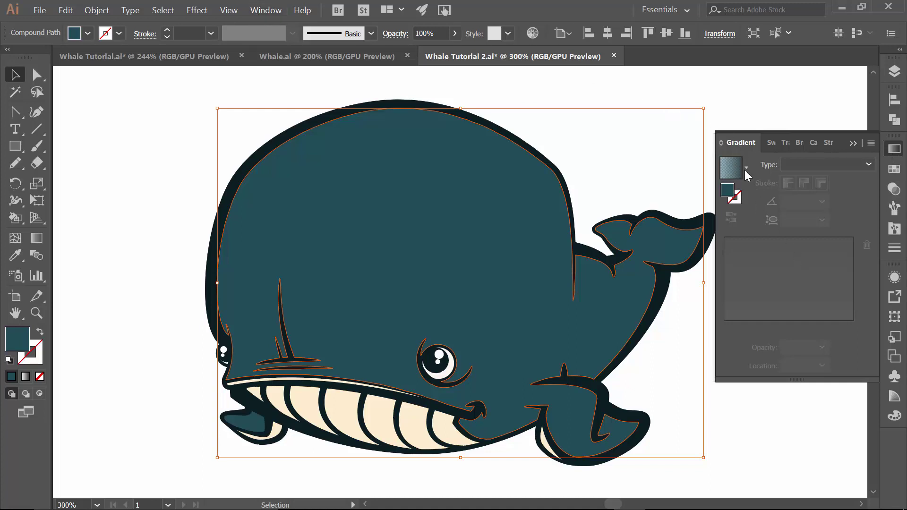
click(806, 163)
click(808, 193)
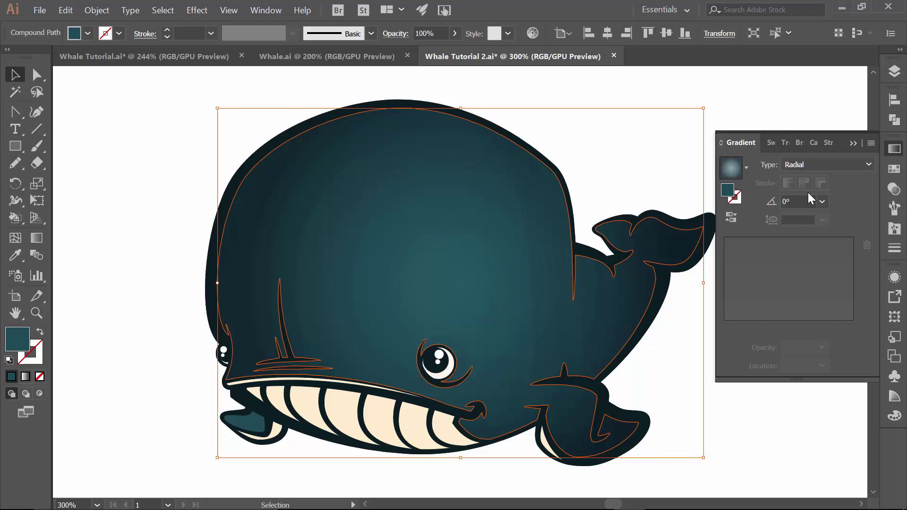
- Set the start stop to teal at 50% opacity and the end stop to a dark colour at 80%
click(723, 326)
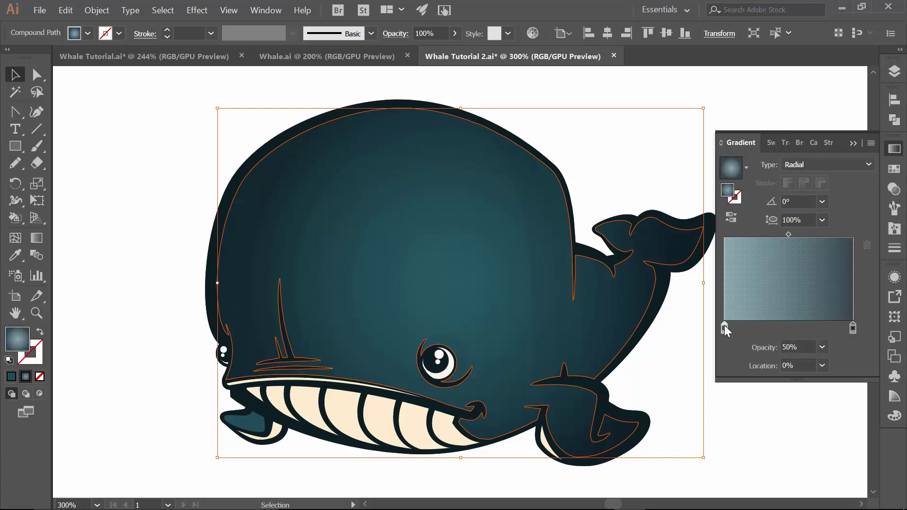
double_click(724, 325)
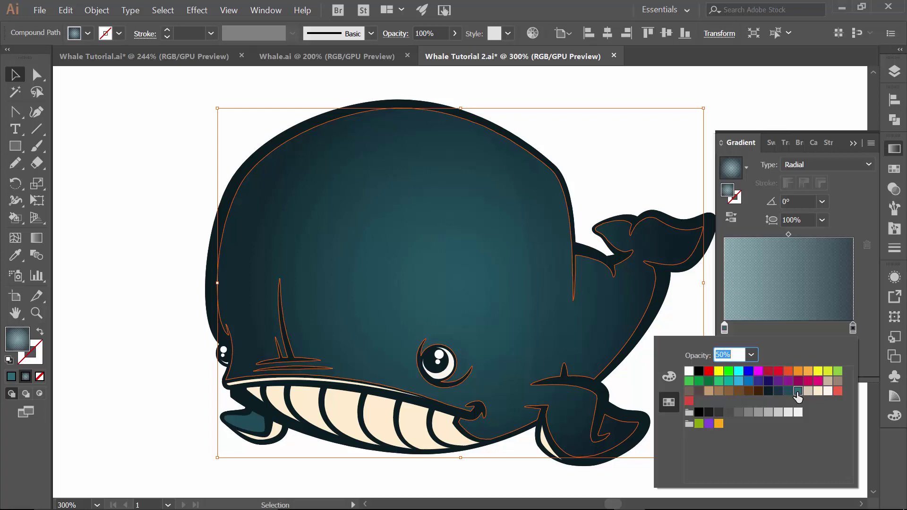
click(852, 329)
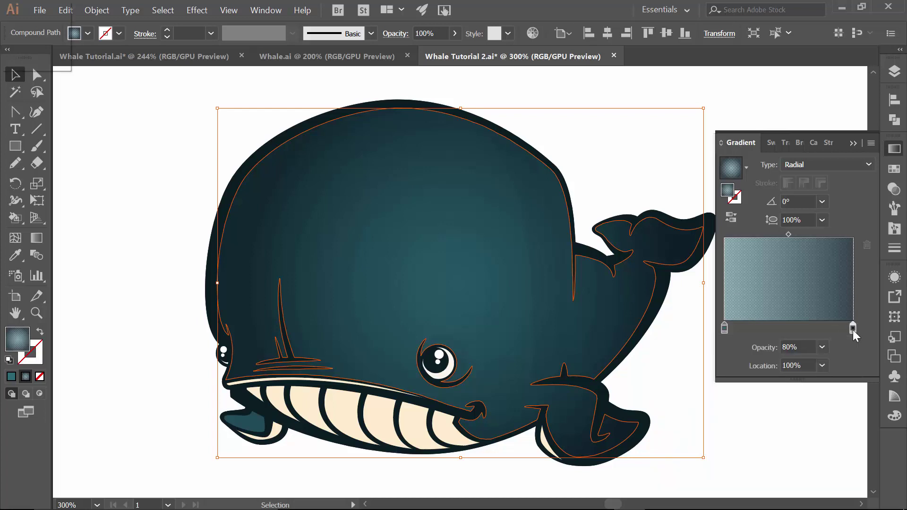
double_click(851, 330)
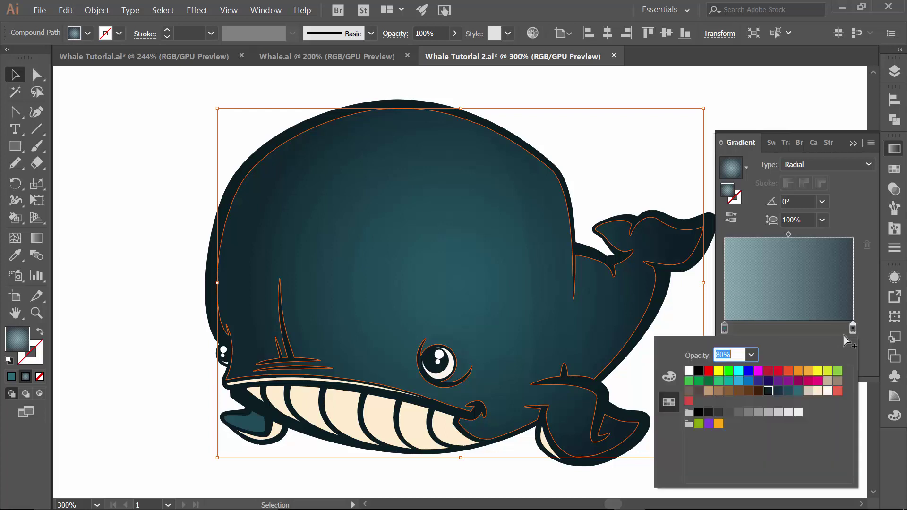
click(768, 392)
key(Return)
- Make the body gradient linear, drawn diagonally from upper left at -29.3°
click(792, 166)
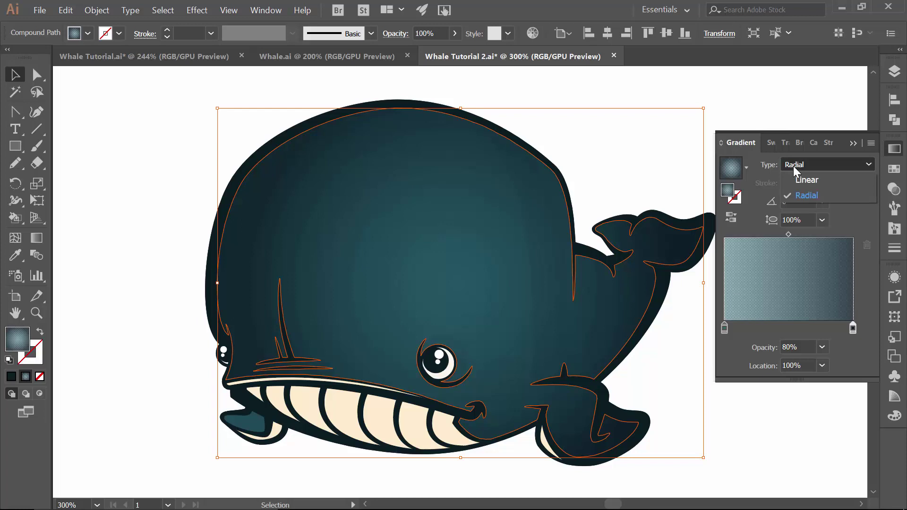
click(802, 177)
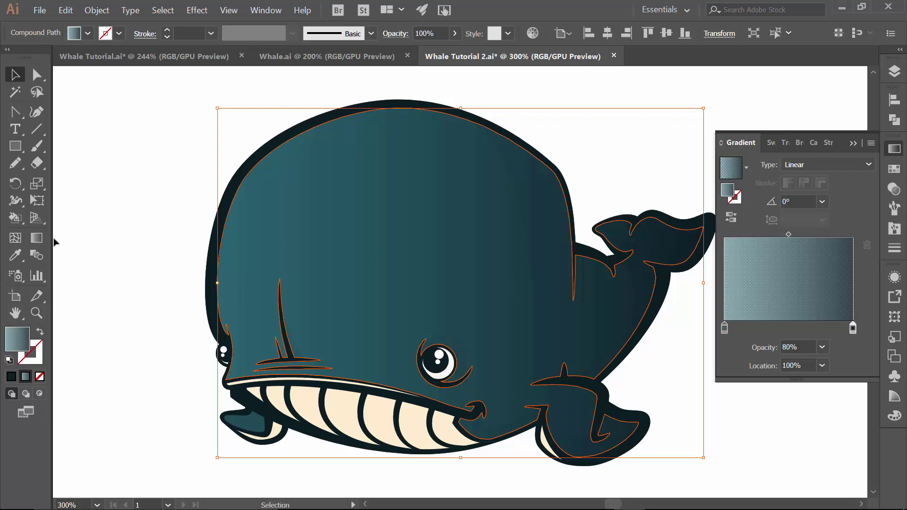
click(37, 238)
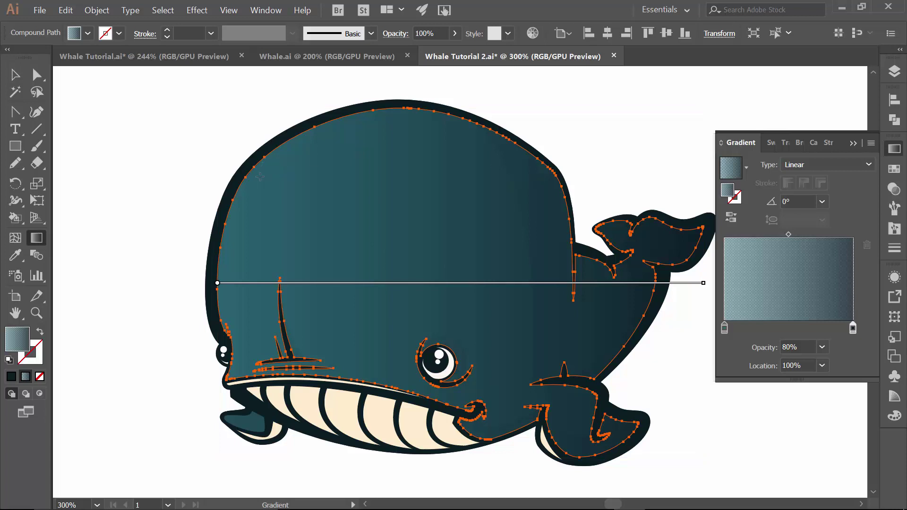
drag(256, 186, 565, 360)
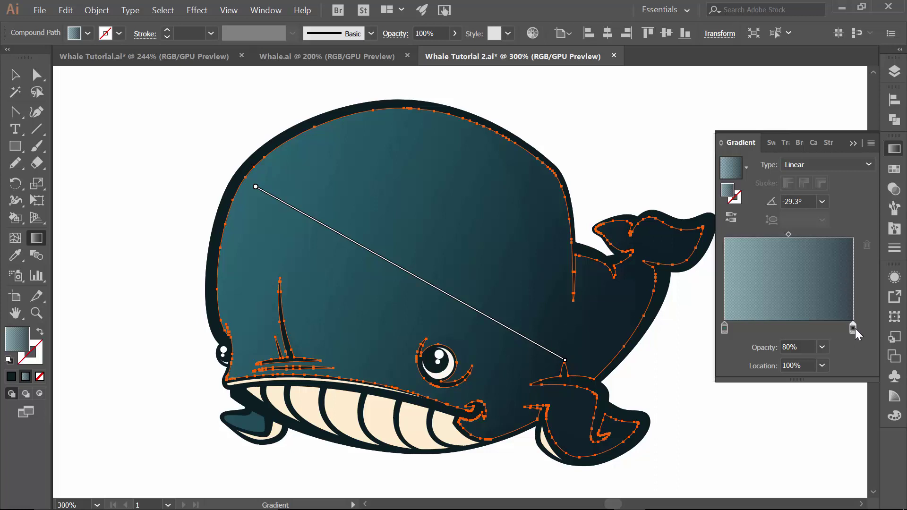
- Lower the body gradient's end stop opacity to 20%
click(823, 347)
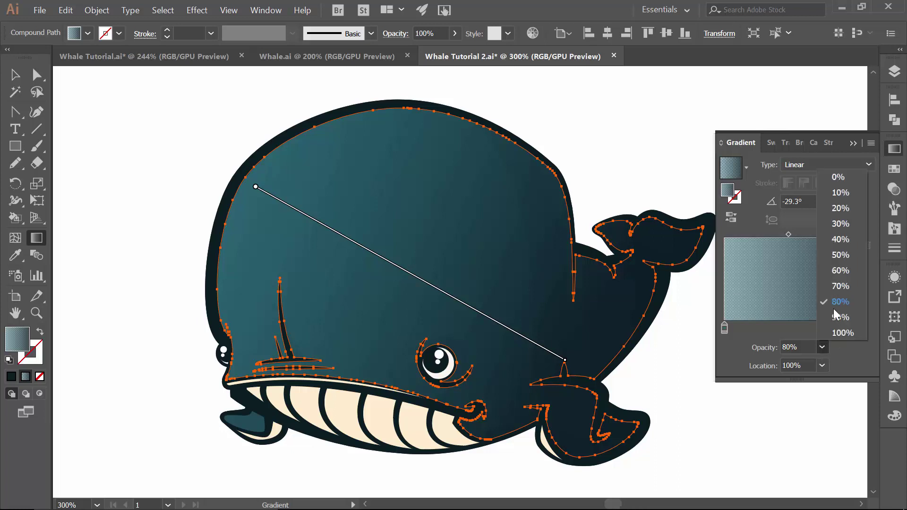
click(824, 256)
click(822, 348)
click(821, 312)
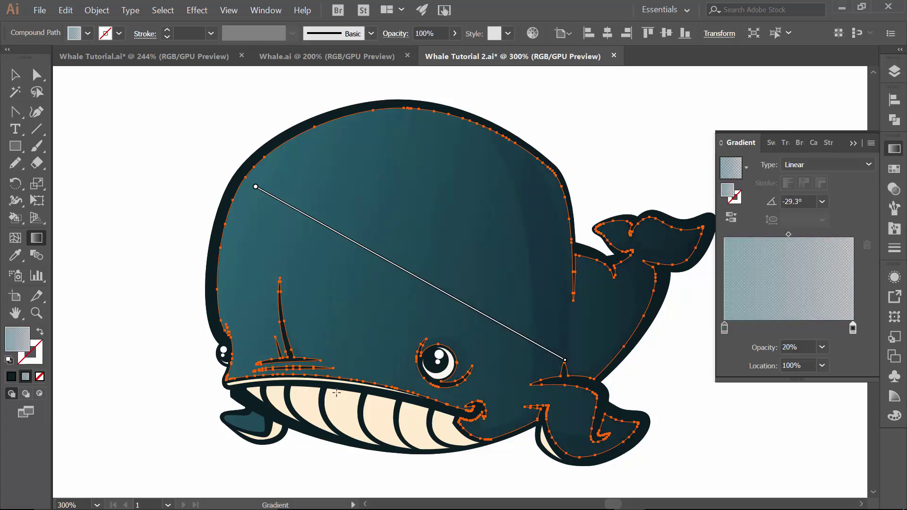
- Apply the gradient to the small fin under the whale's mouth
key(v)
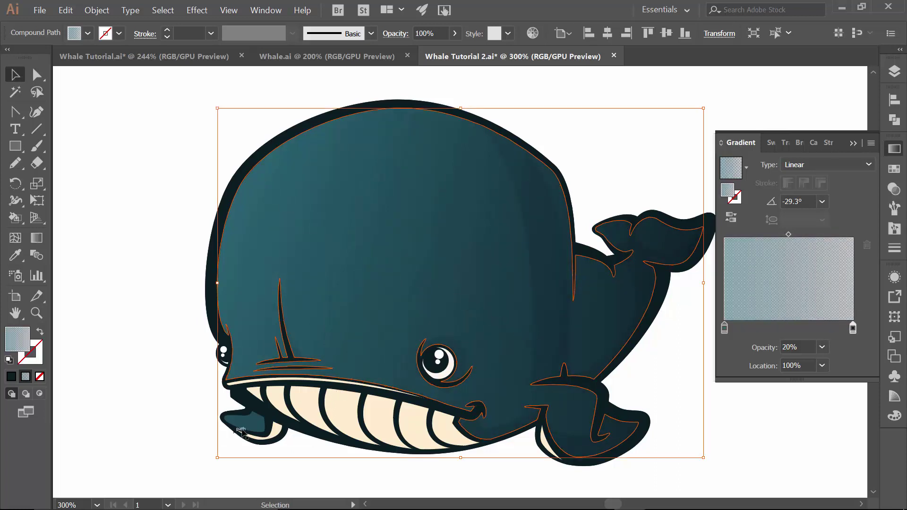
click(251, 427)
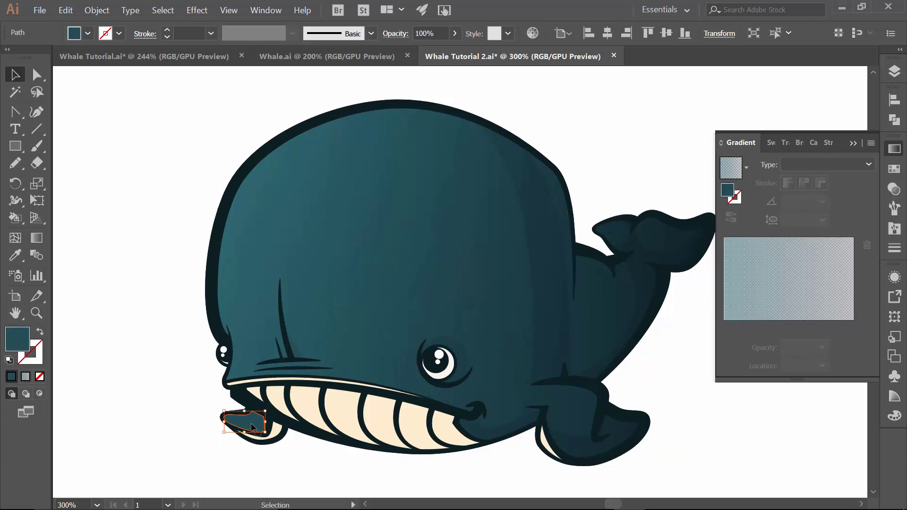
click(792, 272)
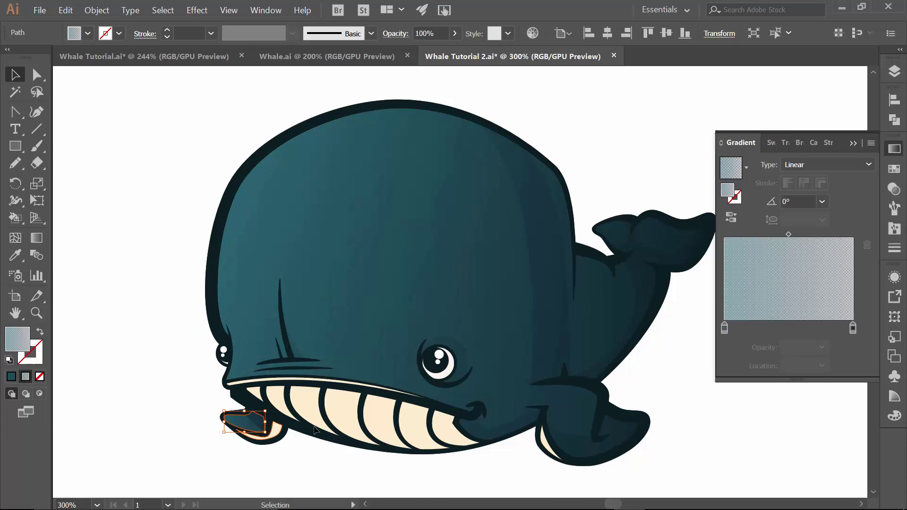
click(172, 423)
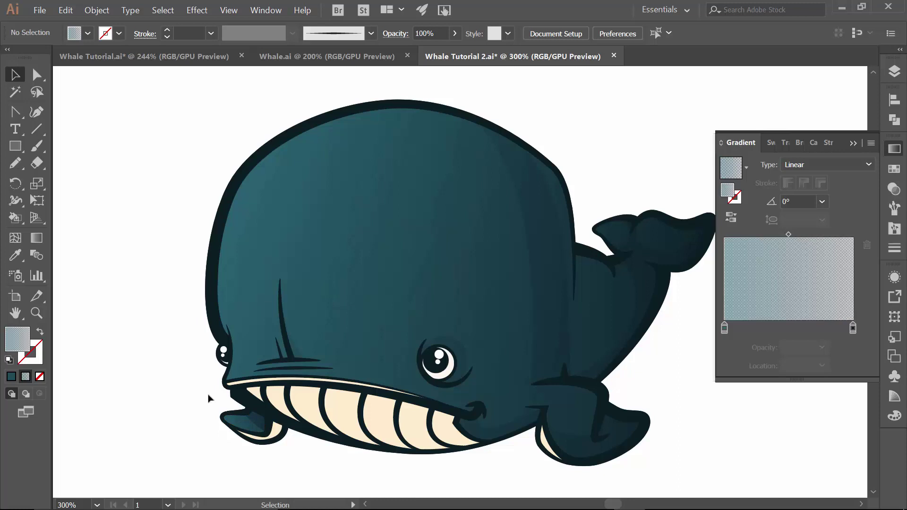
- Reselect the whale body and set its gradient's end stop to 10% opacity
click(440, 219)
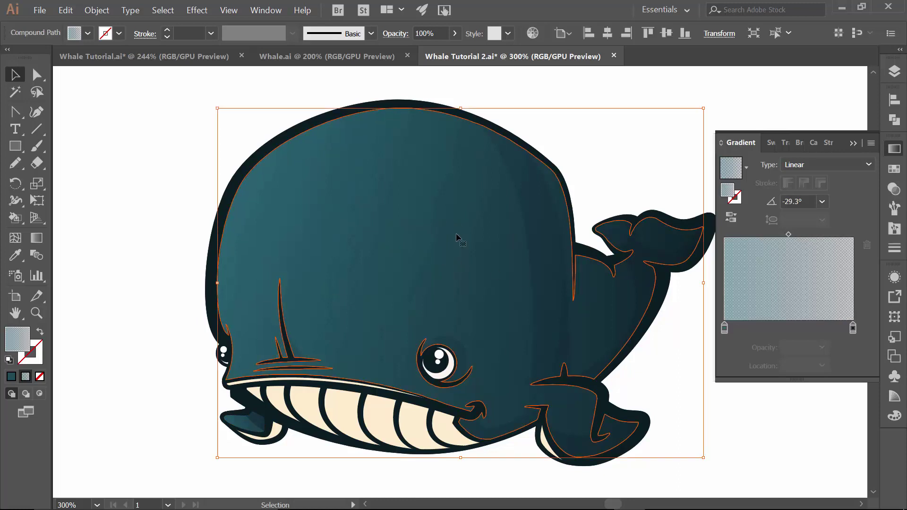
click(724, 328)
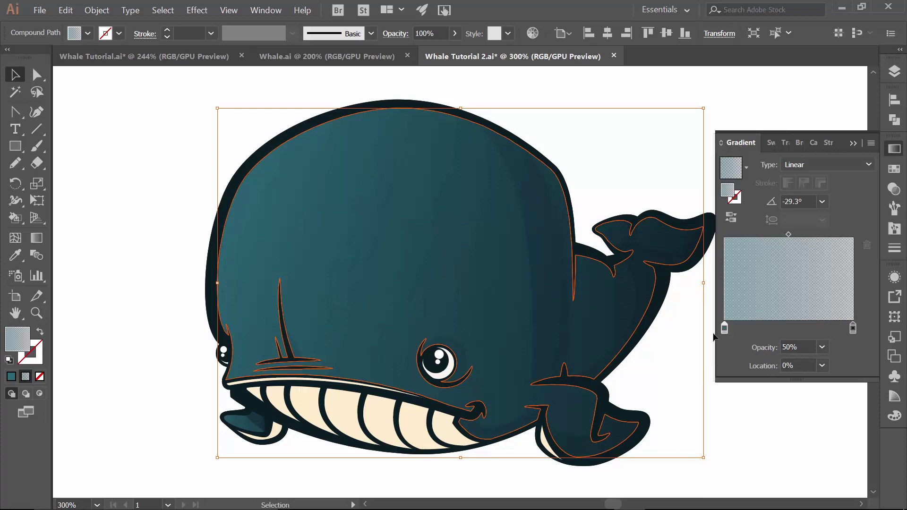
click(852, 328)
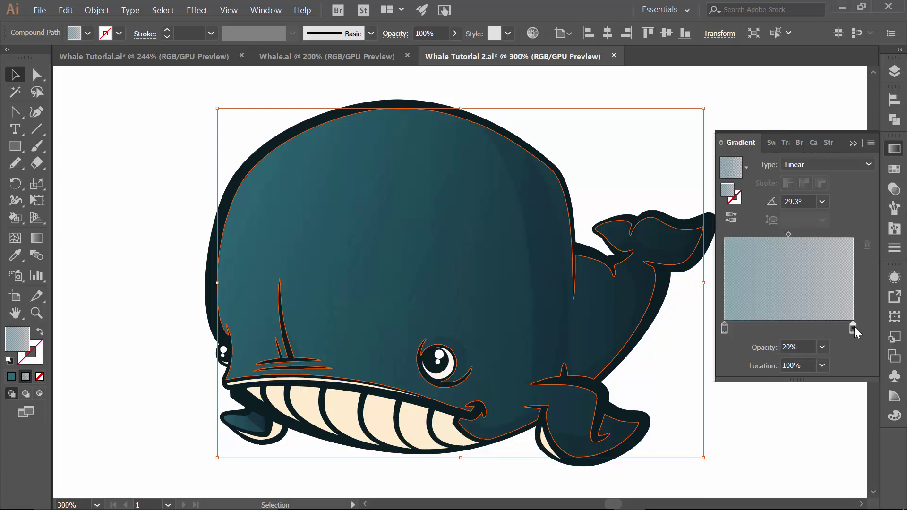
click(822, 347)
click(839, 194)
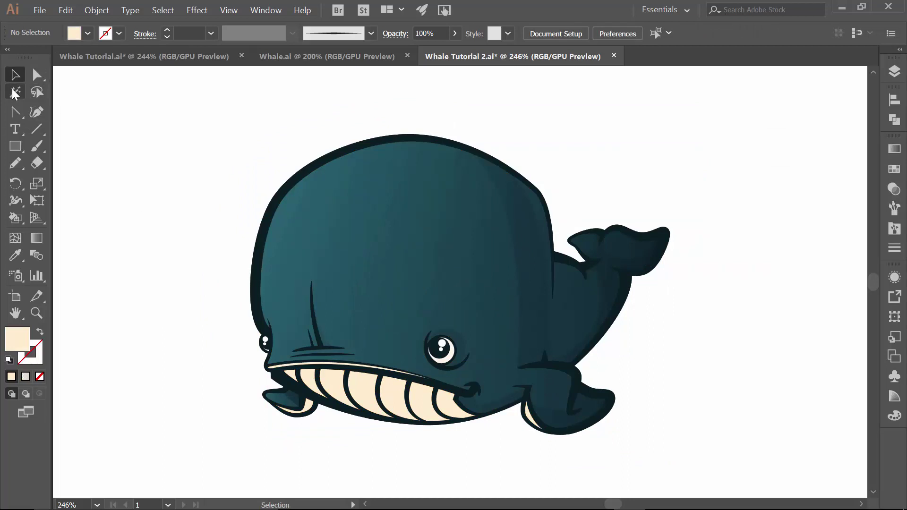
- Select all cream teeth by matching colour and give them a linear gradient
click(14, 92)
click(335, 383)
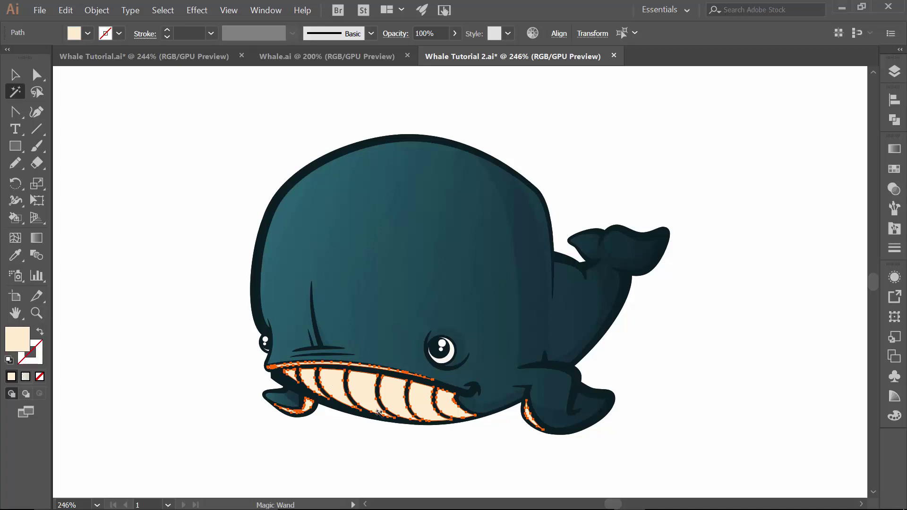
click(894, 149)
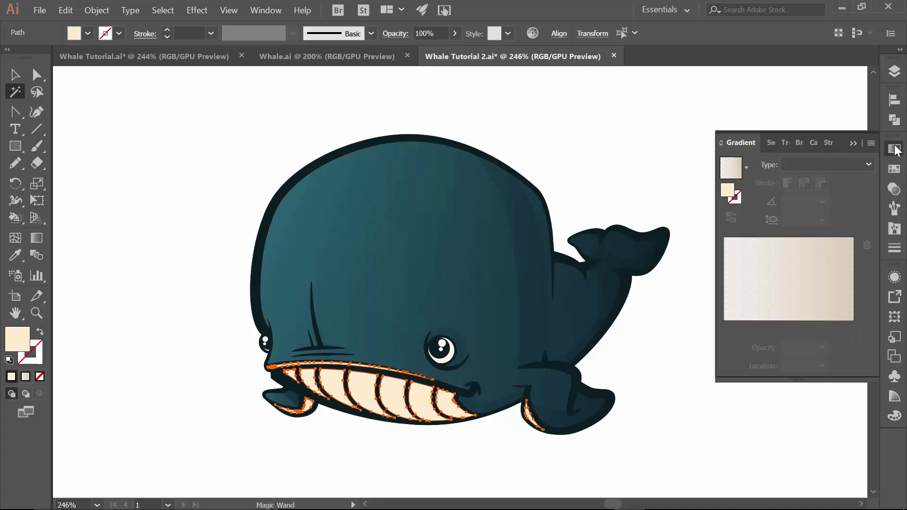
click(816, 164)
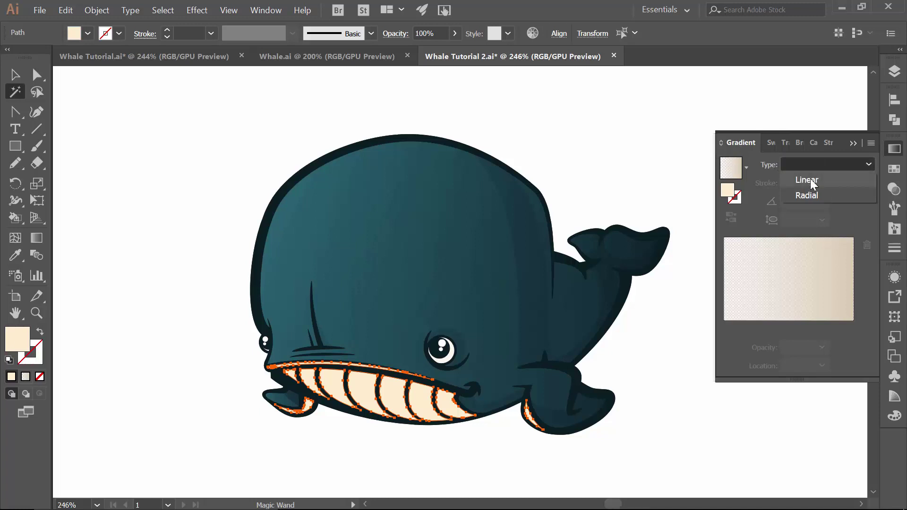
click(810, 180)
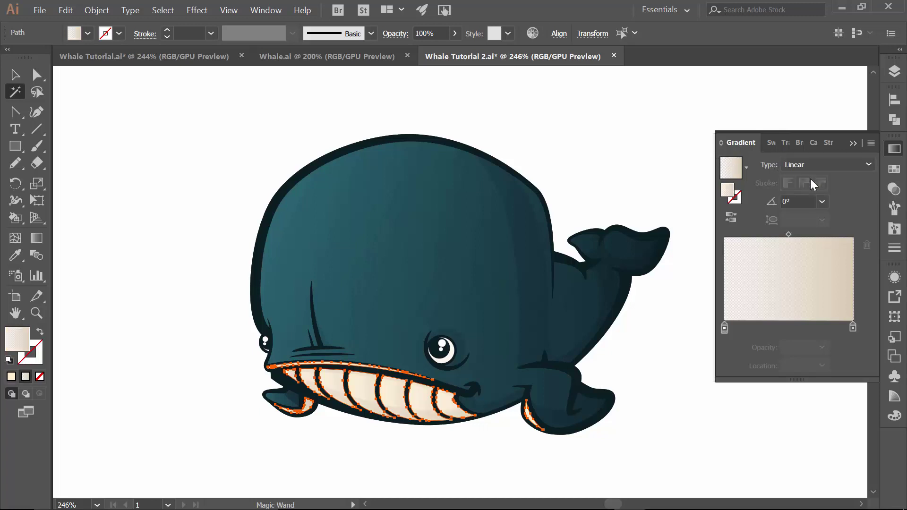
- Make the left gradient stop white at 40% opacity
double_click(724, 328)
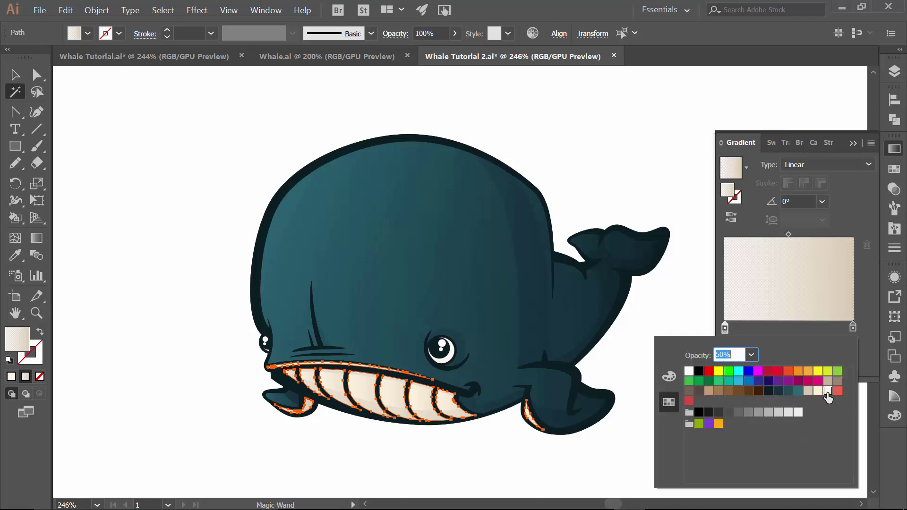
click(689, 371)
click(751, 355)
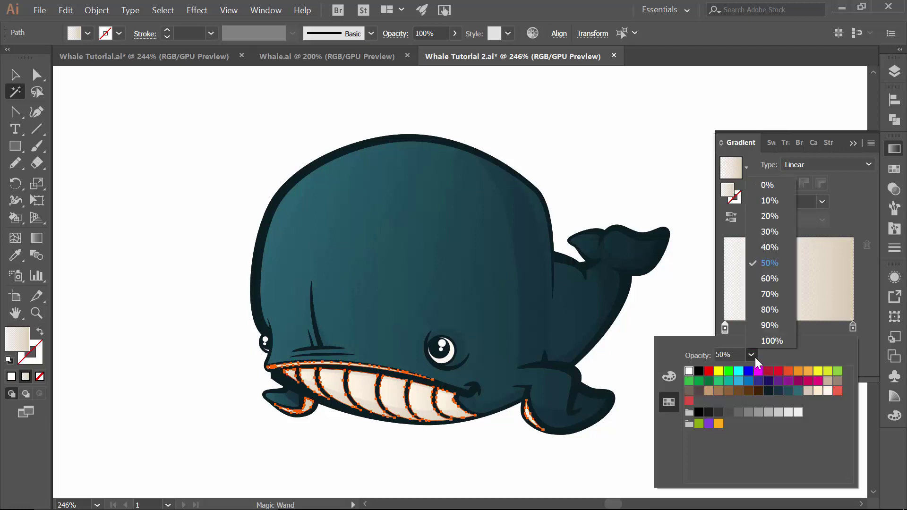
click(772, 250)
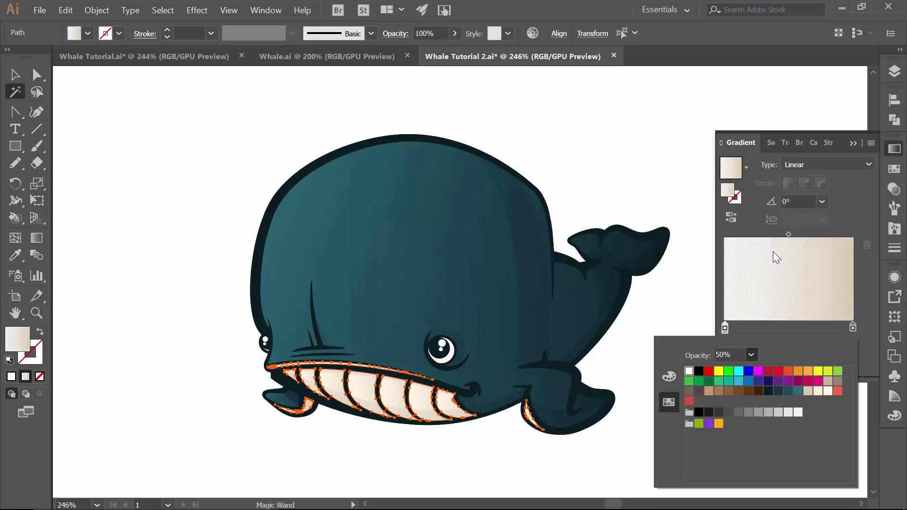
click(853, 327)
- Give the right stop a cream colour and set the gradient angle to 30°
double_click(854, 327)
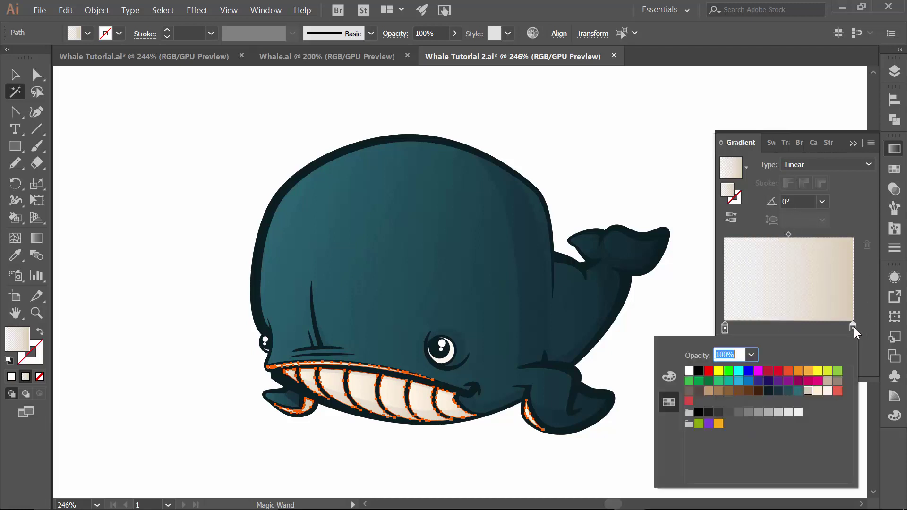
click(807, 391)
click(848, 215)
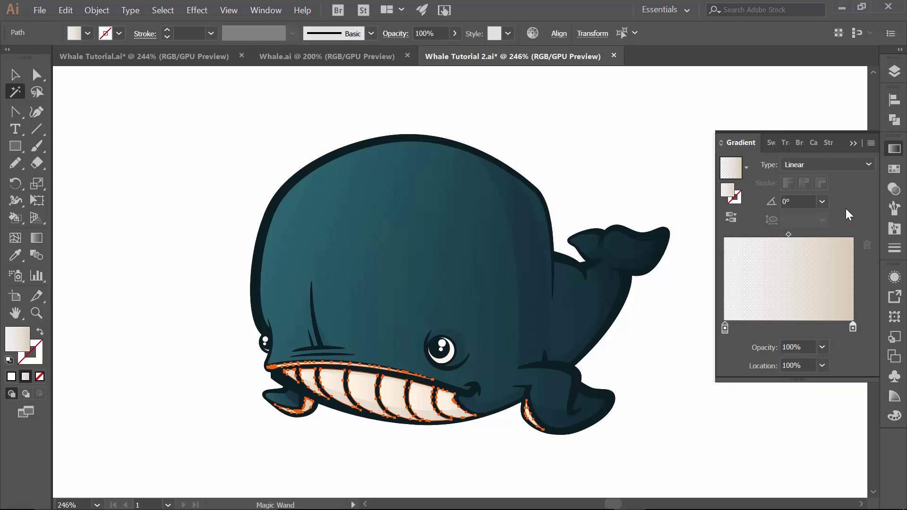
click(824, 201)
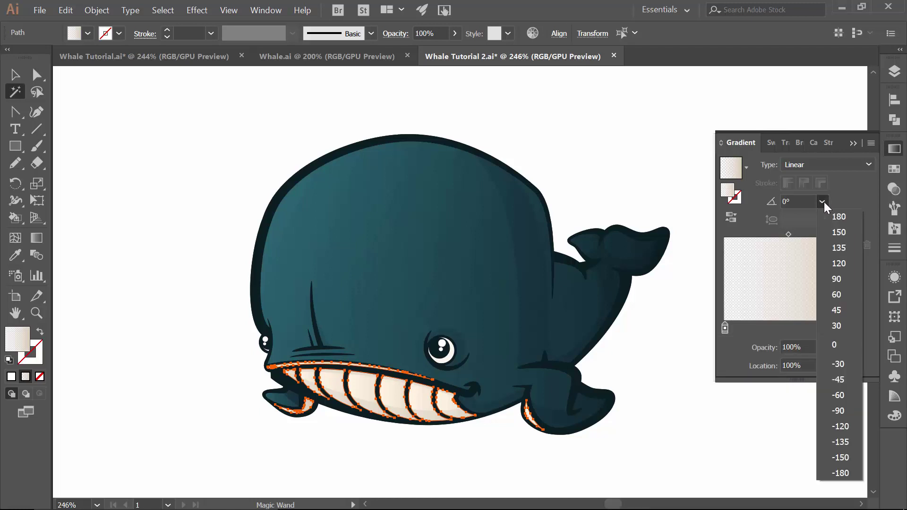
click(846, 308)
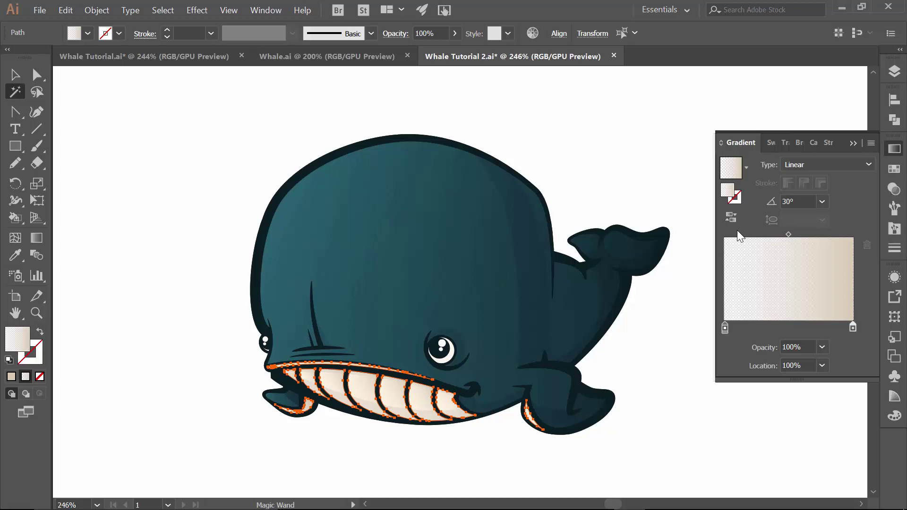
- Zoom in on the whale's mouth and reposition the gradient across the teeth
click(32, 239)
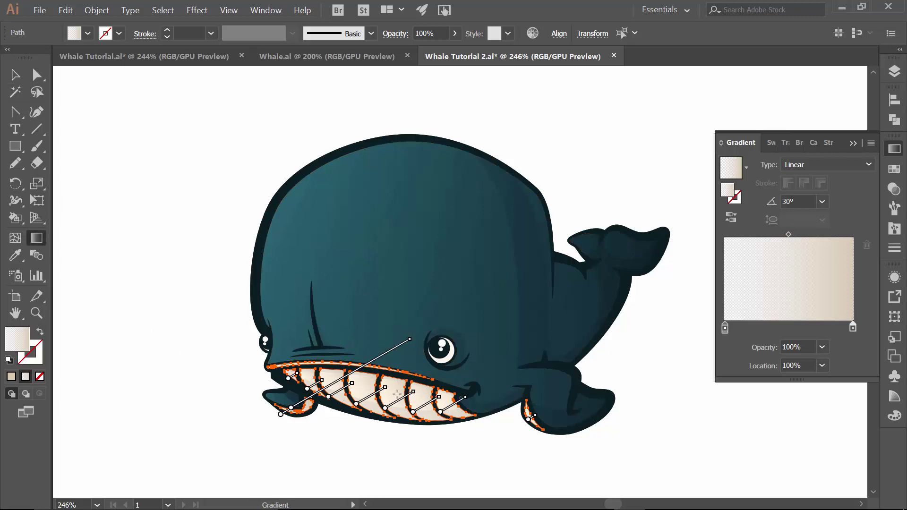
key(z)
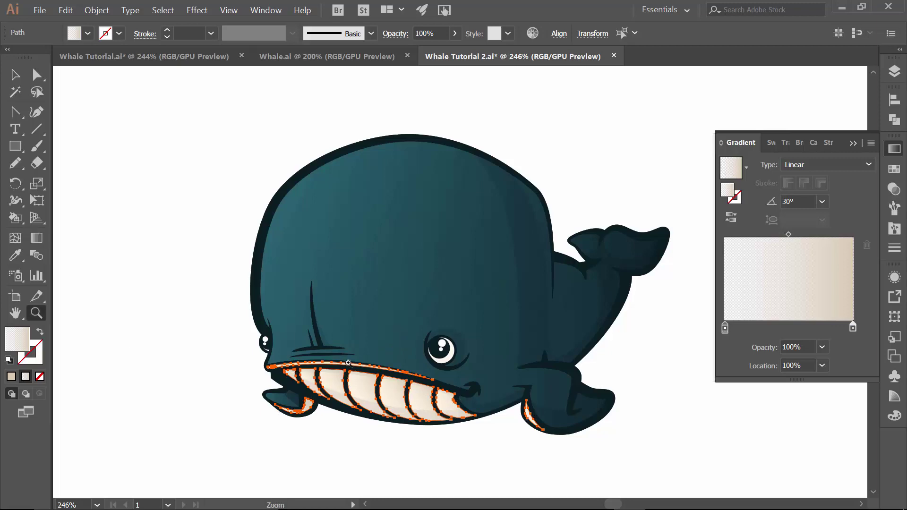
mouse_move(347, 364)
mouse_down()
mouse_move(467, 385)
mouse_move(456, 331)
mouse_up()
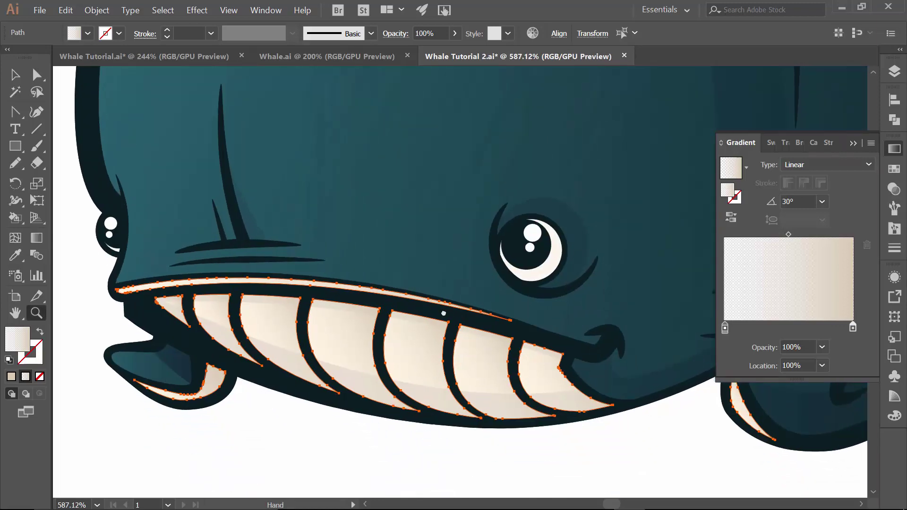
drag(443, 313, 444, 326)
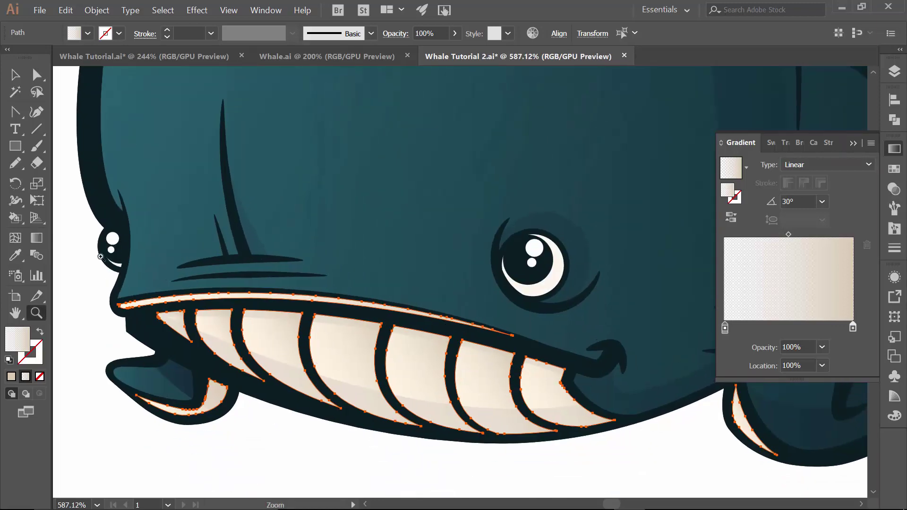
click(36, 239)
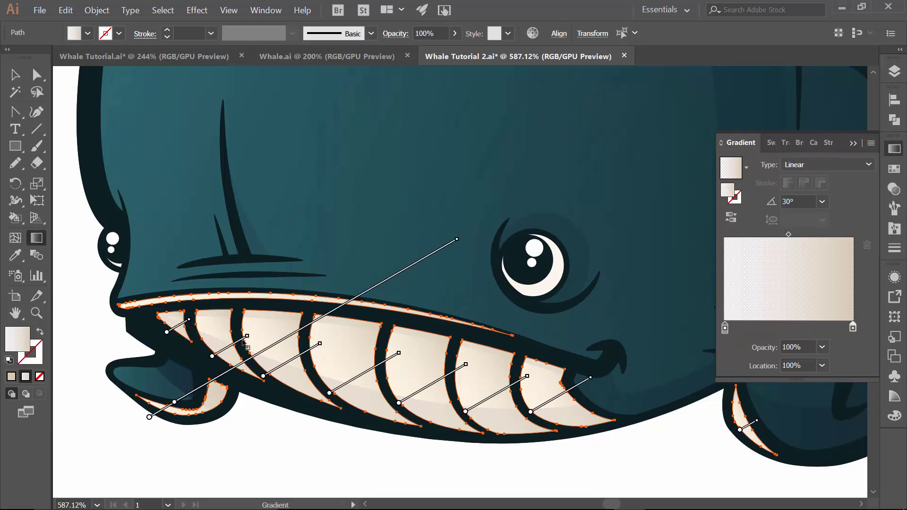
mouse_move(229, 348)
mouse_move(273, 355)
mouse_move(251, 361)
mouse_down()
mouse_move(293, 338)
mouse_move(271, 350)
mouse_up()
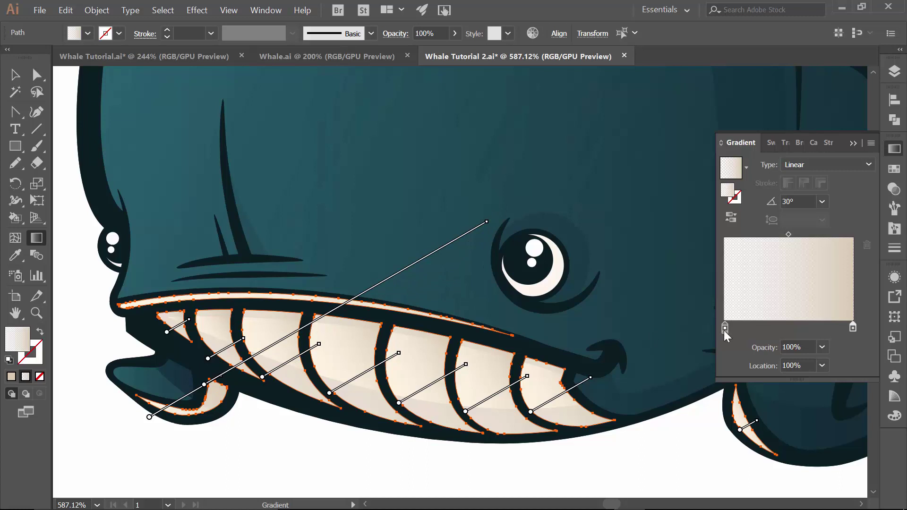
- Set the teeth gradient's left stop opacity to 20%
click(724, 329)
double_click(789, 347)
text(20)
key(Return)
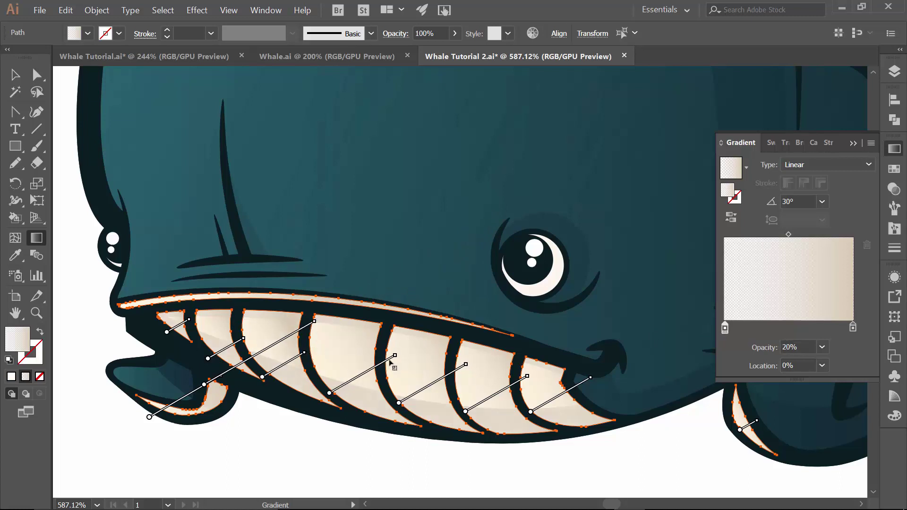
- Shorten the gradients on individual teeth for softer shading
drag(399, 355, 378, 364)
mouse_move(464, 365)
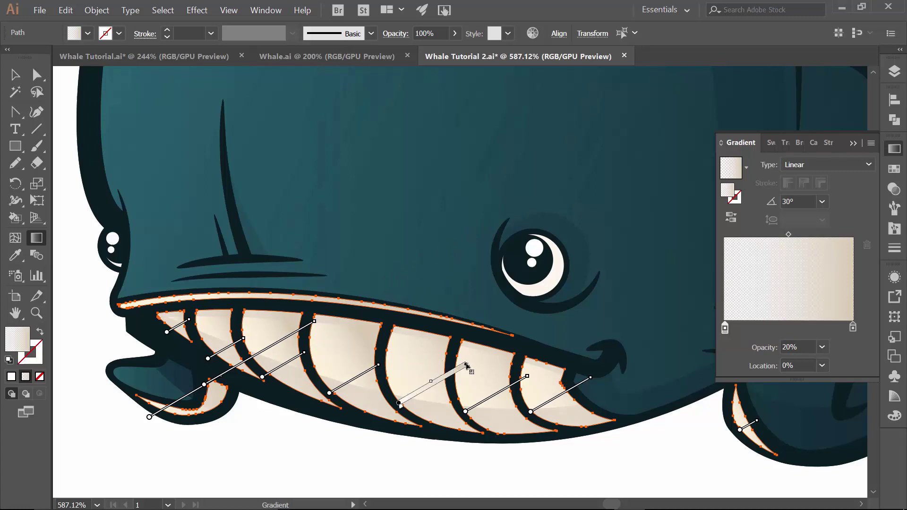
drag(465, 365, 448, 375)
mouse_move(243, 341)
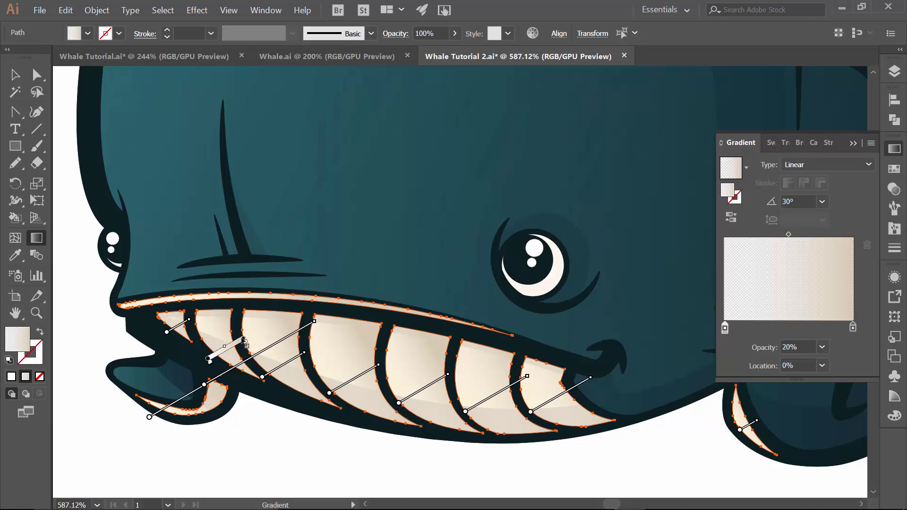
drag(244, 340, 239, 341)
mouse_move(526, 376)
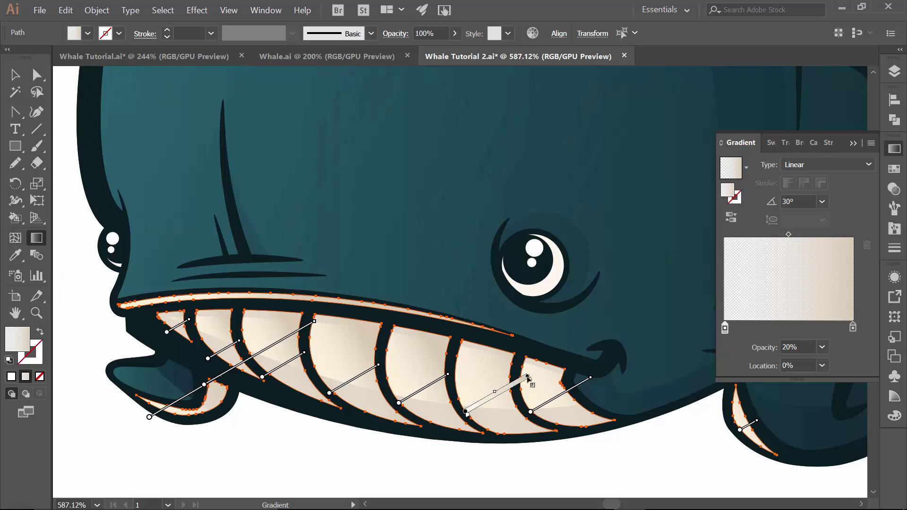
drag(527, 376, 514, 385)
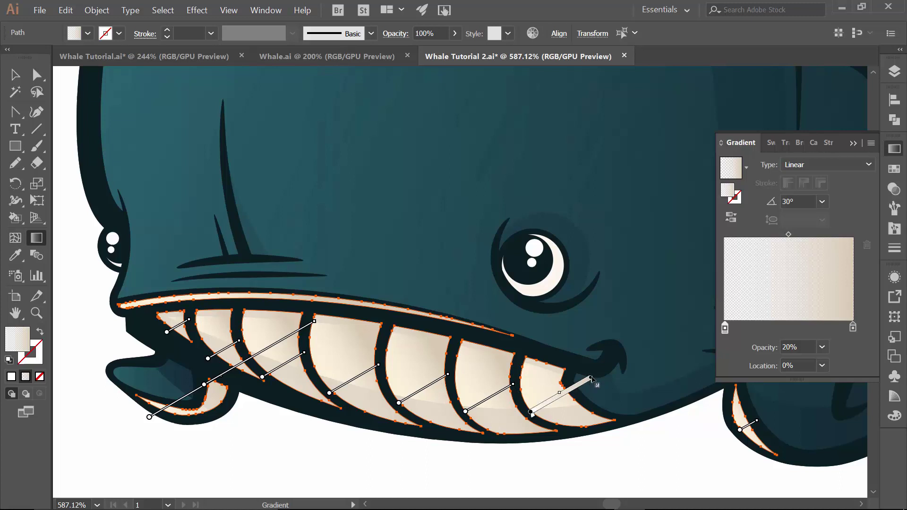
drag(590, 377, 571, 390)
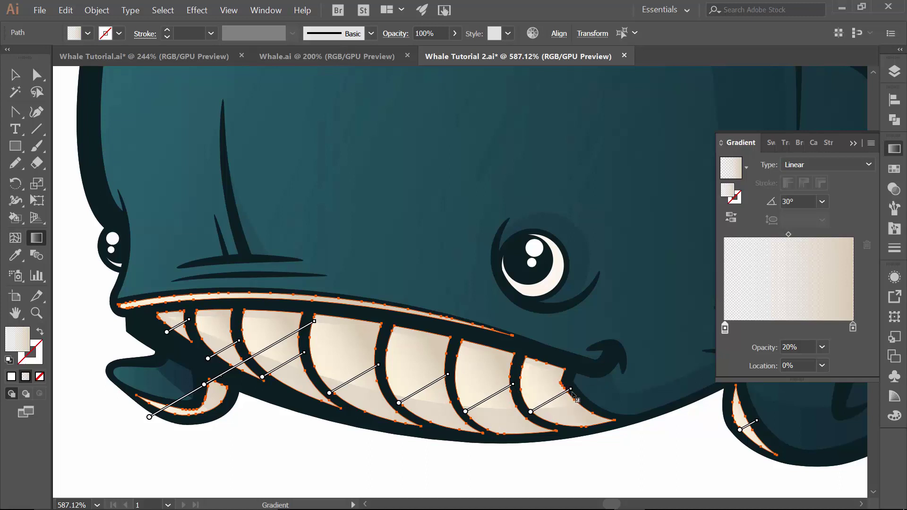
mouse_move(202, 396)
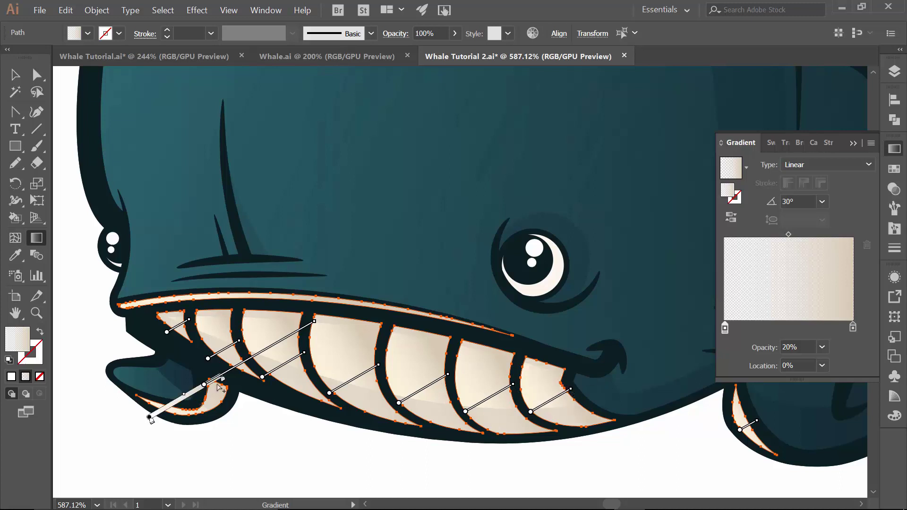
key(a)
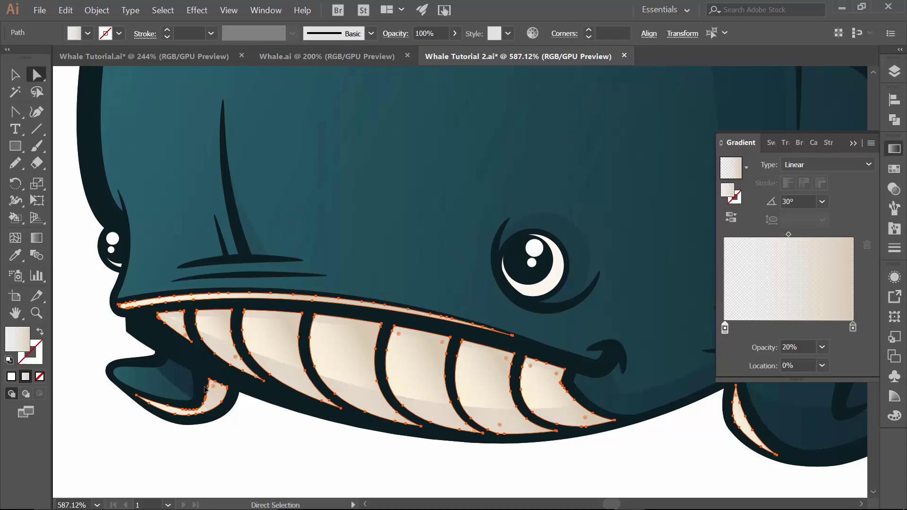
click(36, 239)
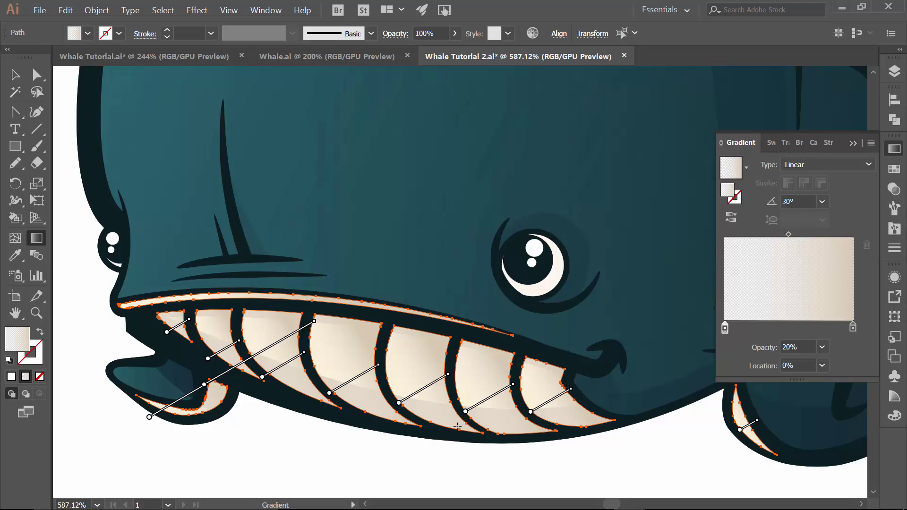
- Combine the selected teeth into one compound path and drag a shared gradient across them
click(97, 10)
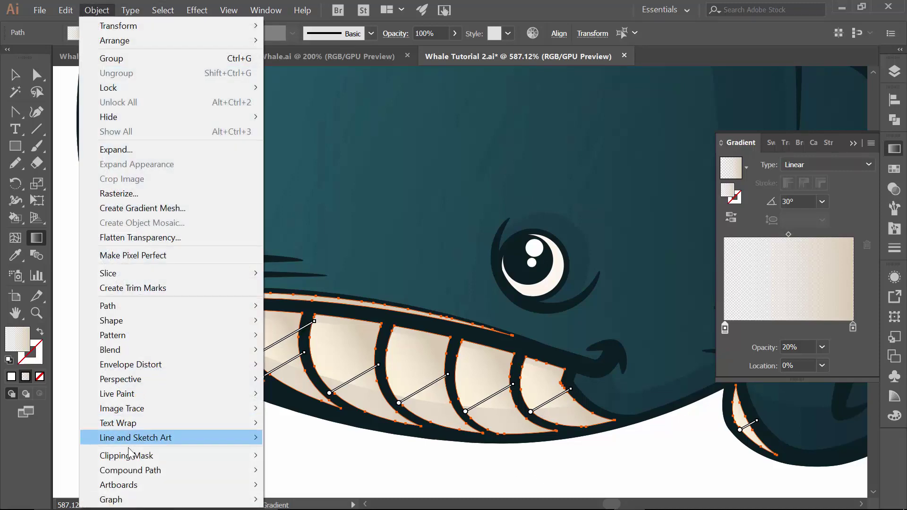
mouse_move(137, 471)
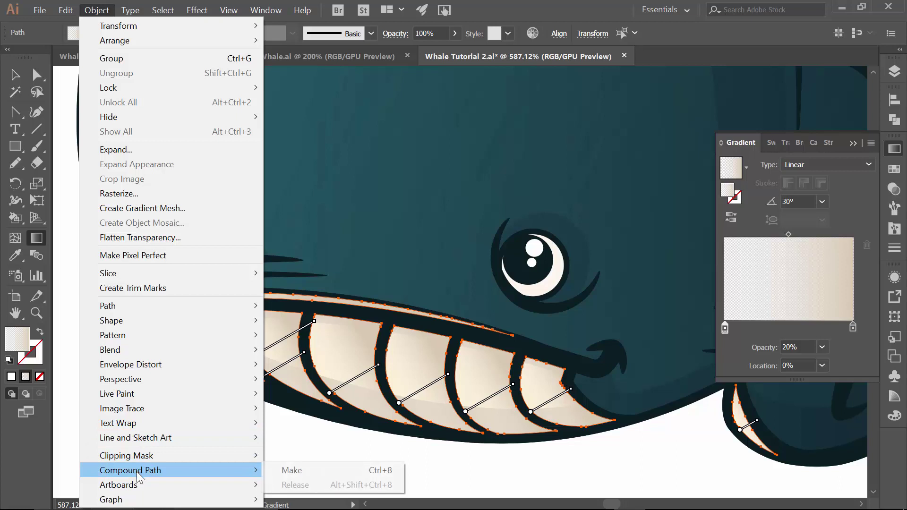
click(305, 470)
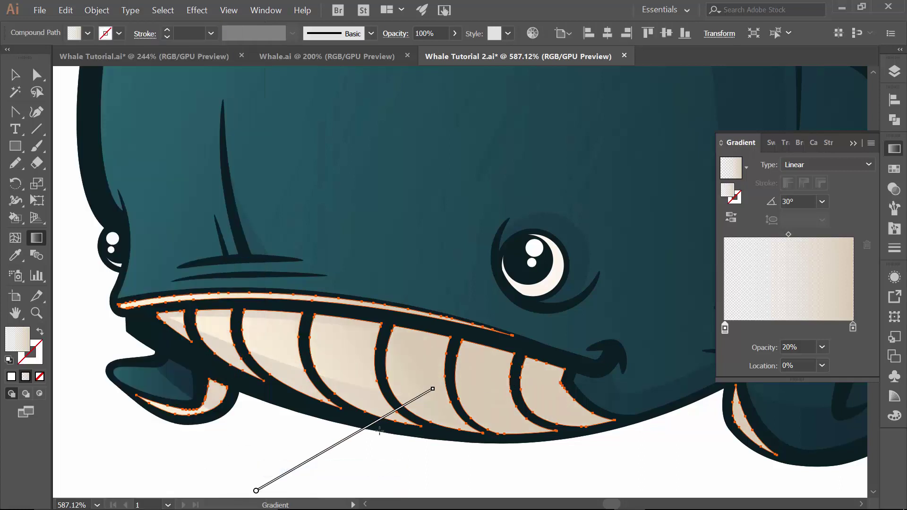
mouse_move(379, 430)
mouse_down()
mouse_move(332, 393)
mouse_move(360, 442)
mouse_up()
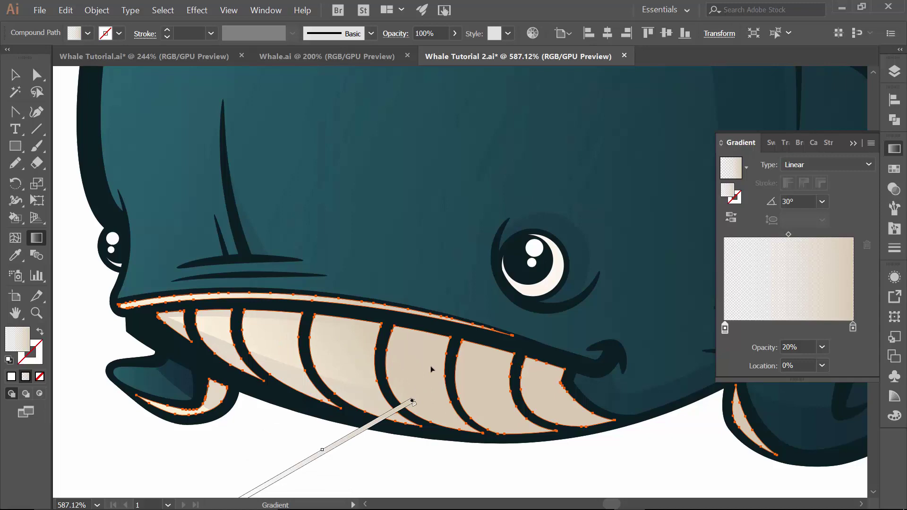
- Undo the gradient adjustment and the compound path, restoring separate teeth
click(98, 10)
mouse_move(66, 11)
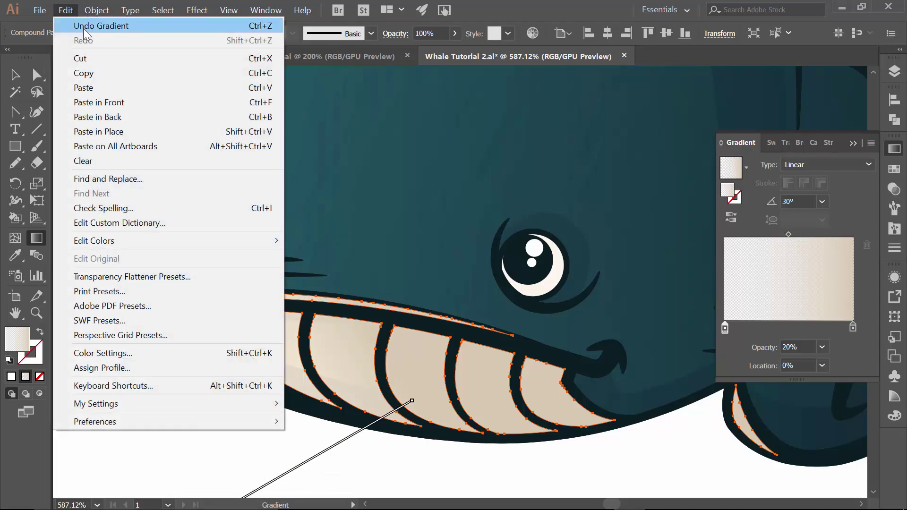
click(83, 26)
click(66, 10)
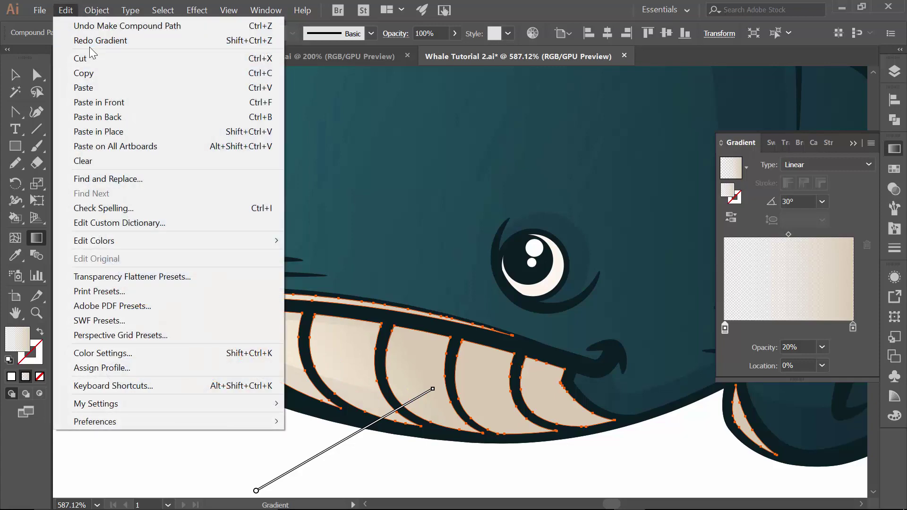
click(80, 26)
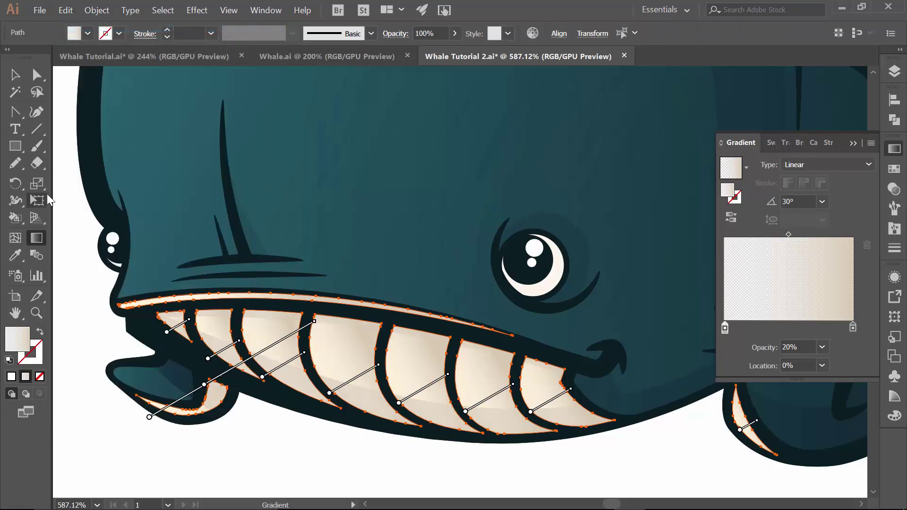
- Make the face highlight's gradient radial and push its midpoint toward the edge
key(v)
double_click(851, 328)
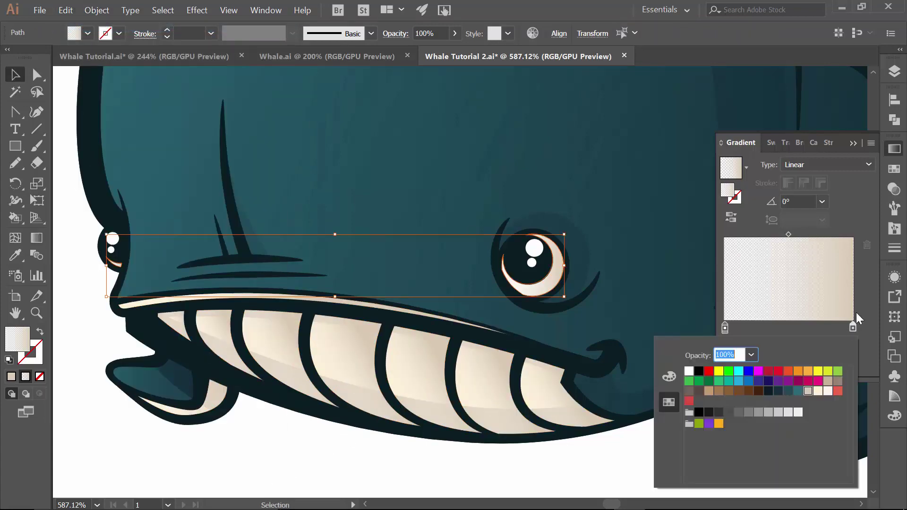
click(814, 168)
click(814, 168)
click(803, 181)
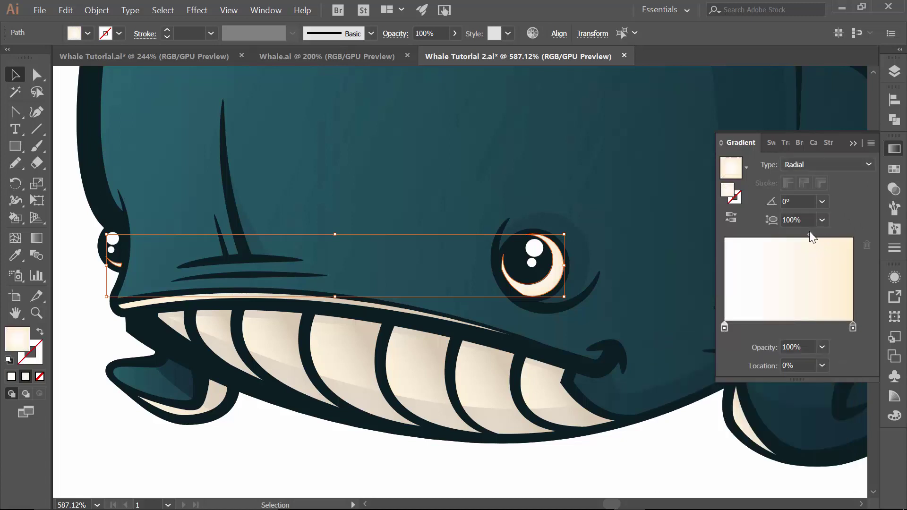
drag(809, 231, 827, 233)
- Set the highlight gradient's right stop to 20% opacity and its midpoint to 87%
double_click(853, 327)
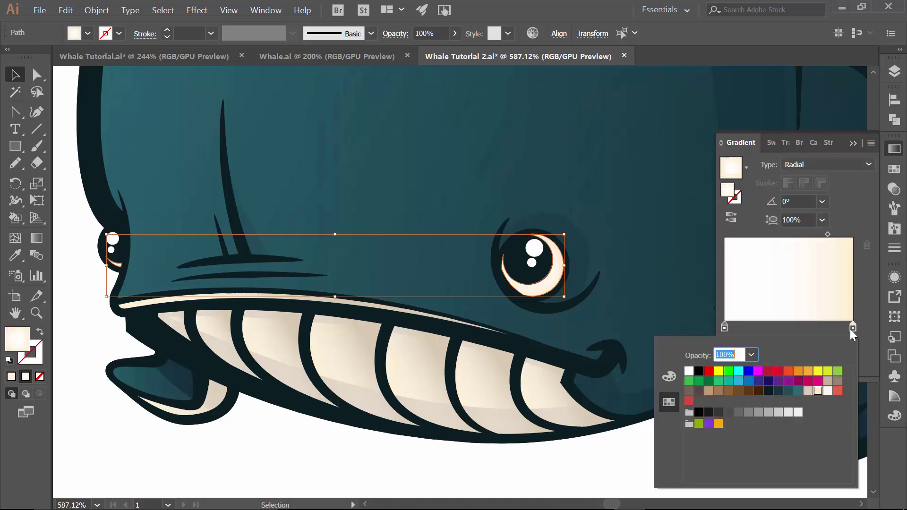
click(751, 355)
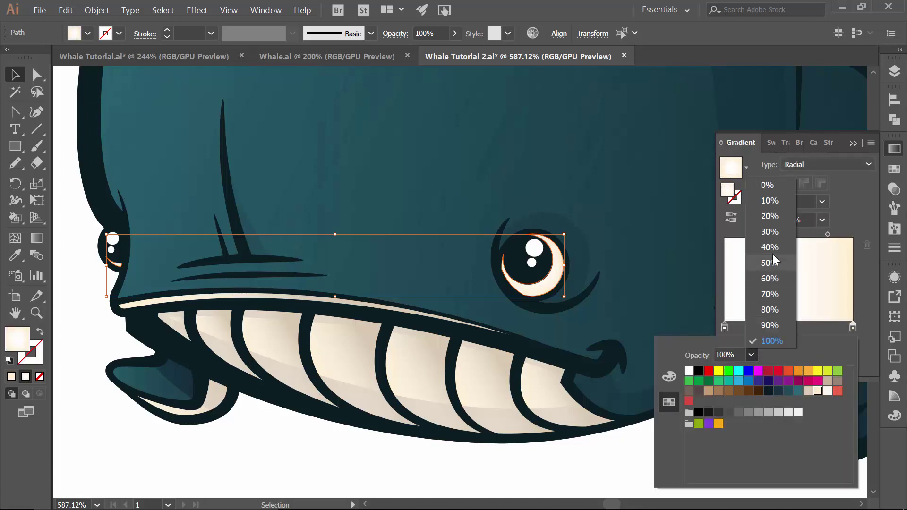
click(775, 216)
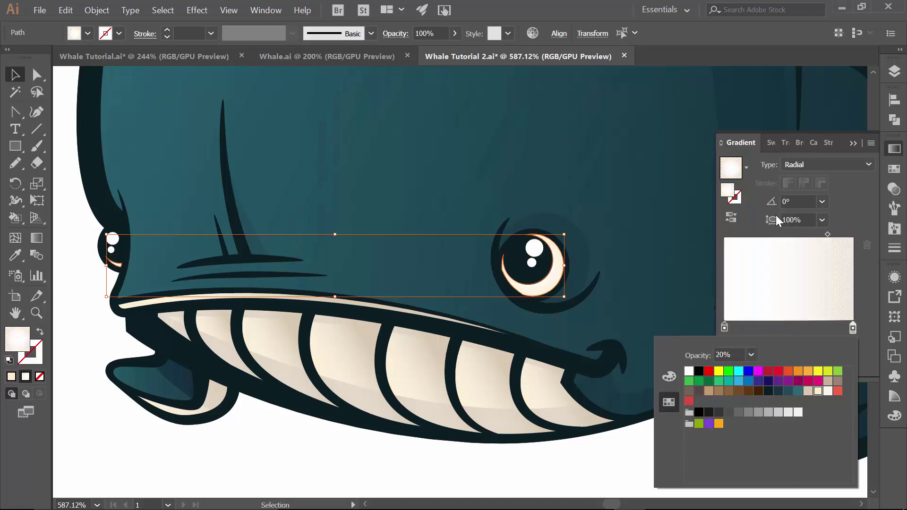
click(725, 327)
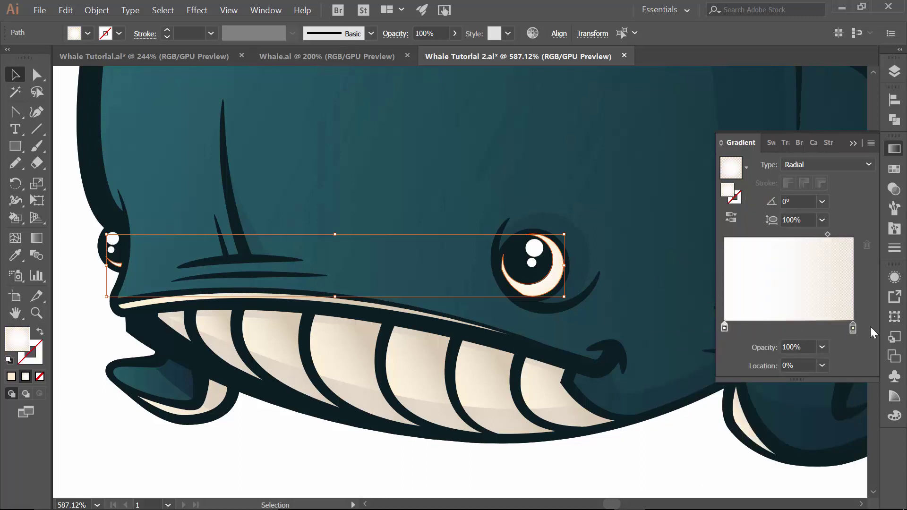
click(853, 329)
drag(827, 235, 838, 236)
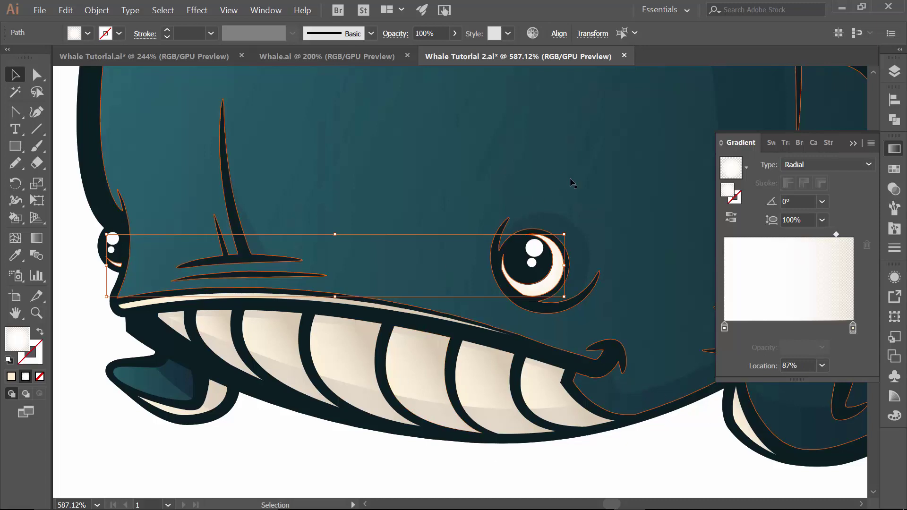
drag(572, 184, 379, 190)
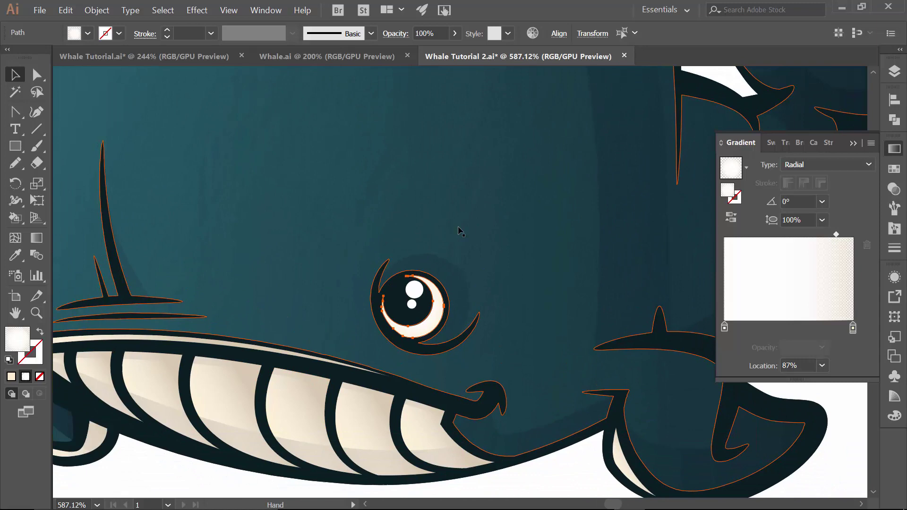
- Zoom out to the whole whale and select the whale body shape
key(ctrl+0)
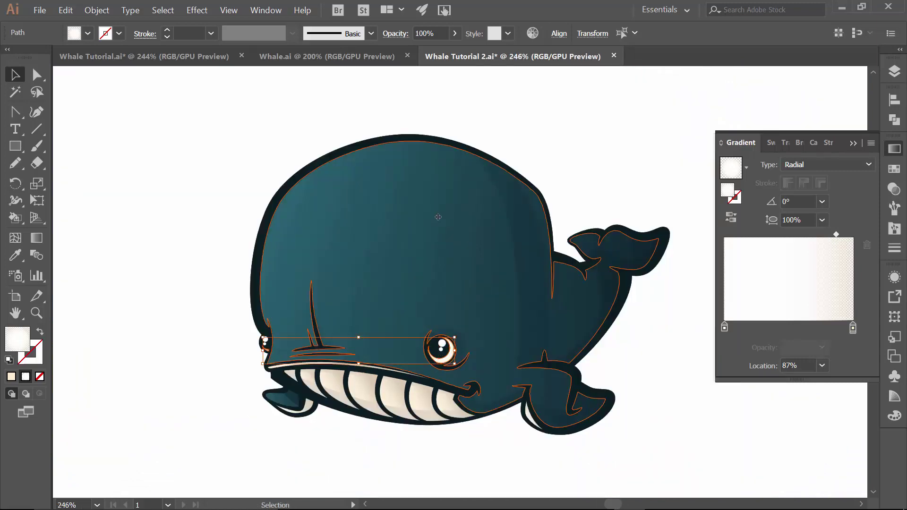
click(142, 169)
click(392, 261)
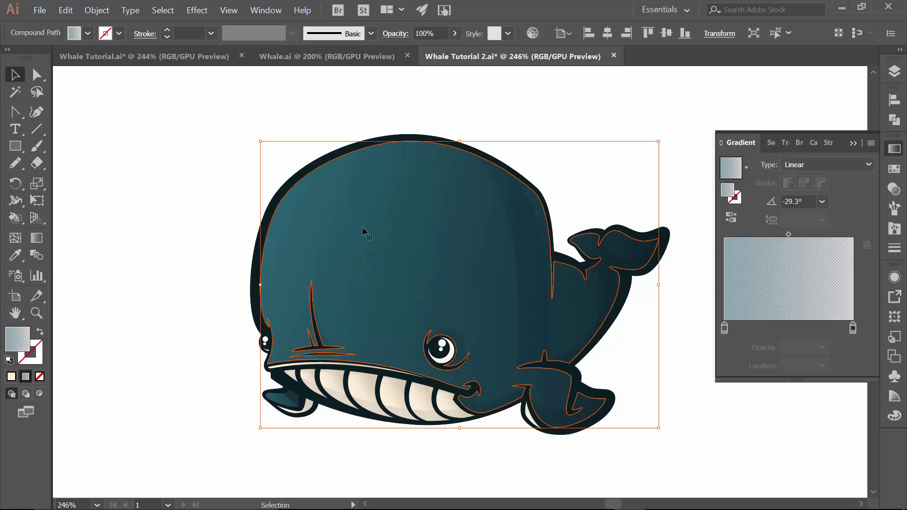
click(462, 97)
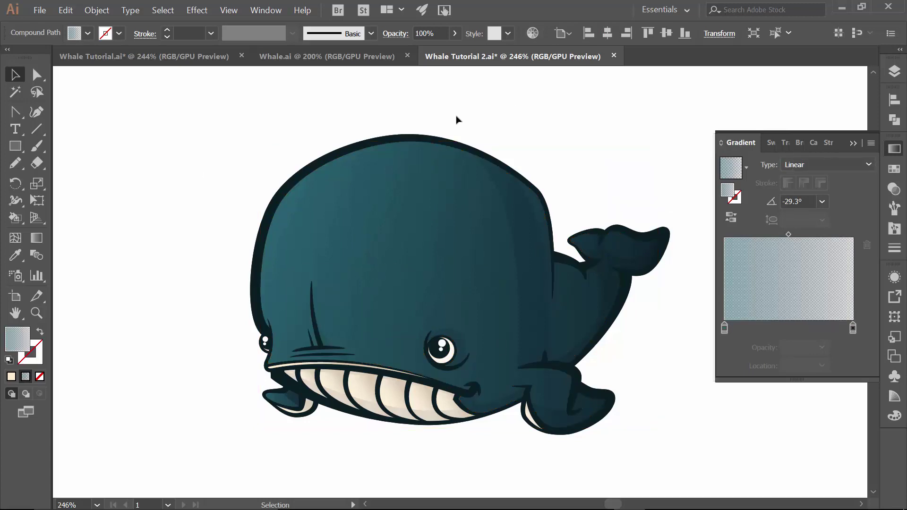
click(411, 188)
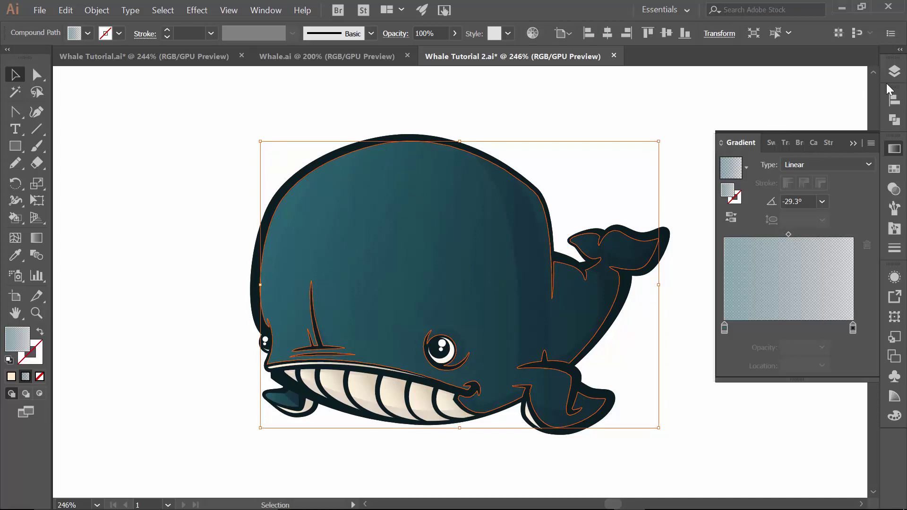
- Add Layer 10 above gradients, lock gradients, and paste the body in place on Layer 10
click(894, 72)
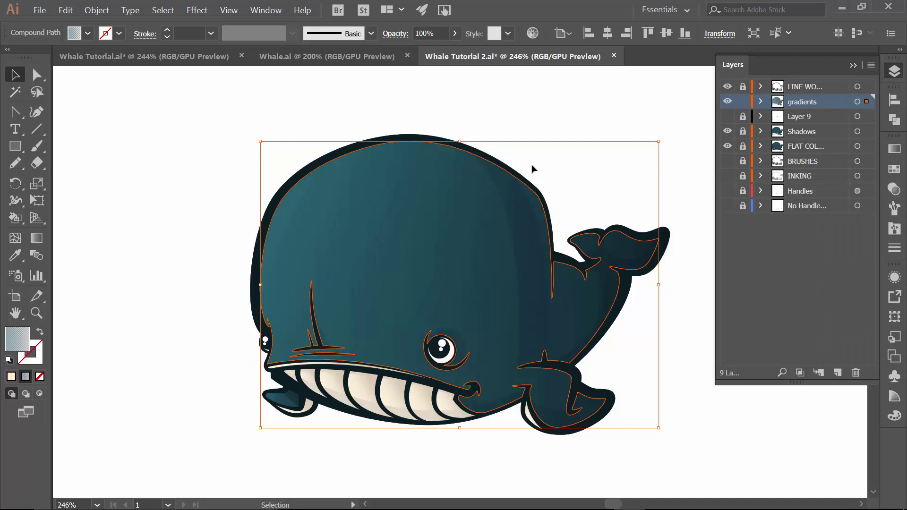
key(a)
key(v)
click(836, 371)
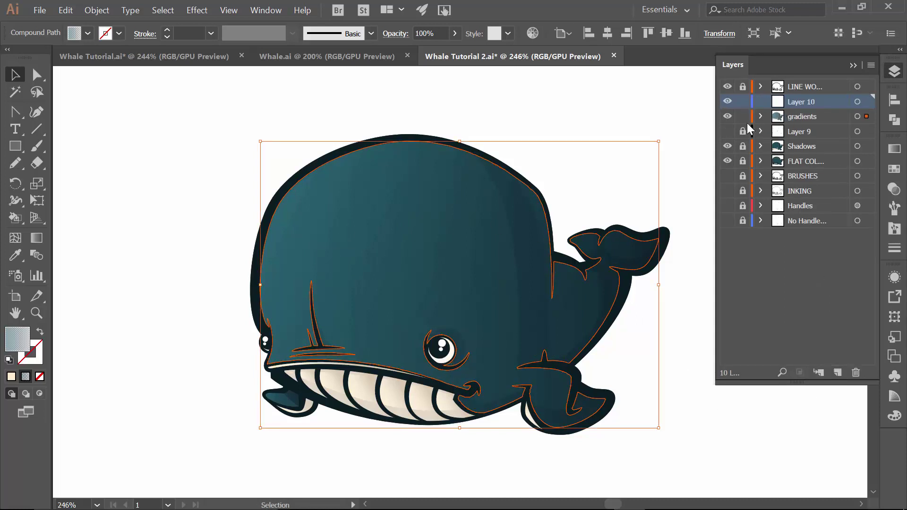
click(742, 116)
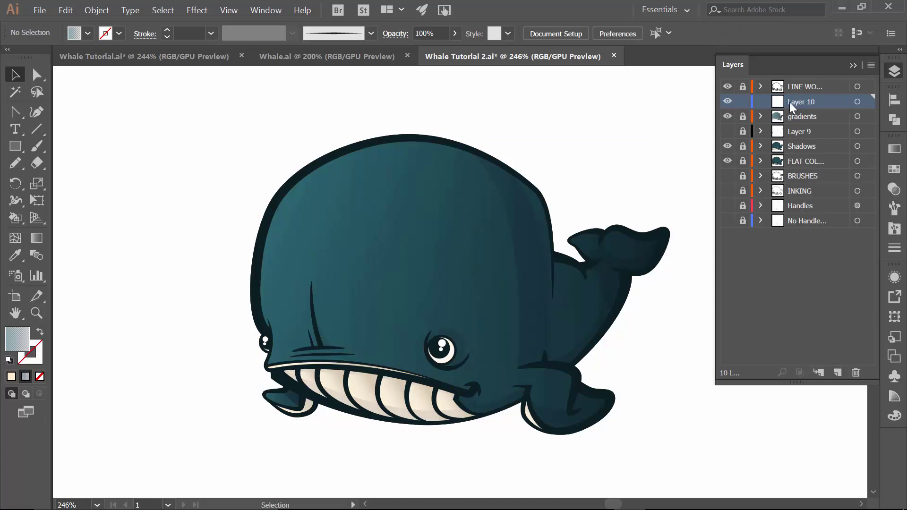
key(ctrl+f)
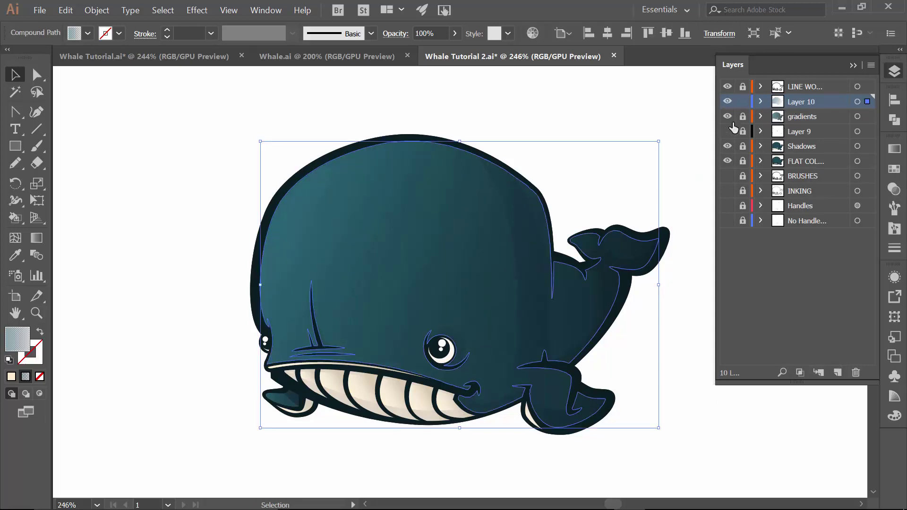
click(640, 115)
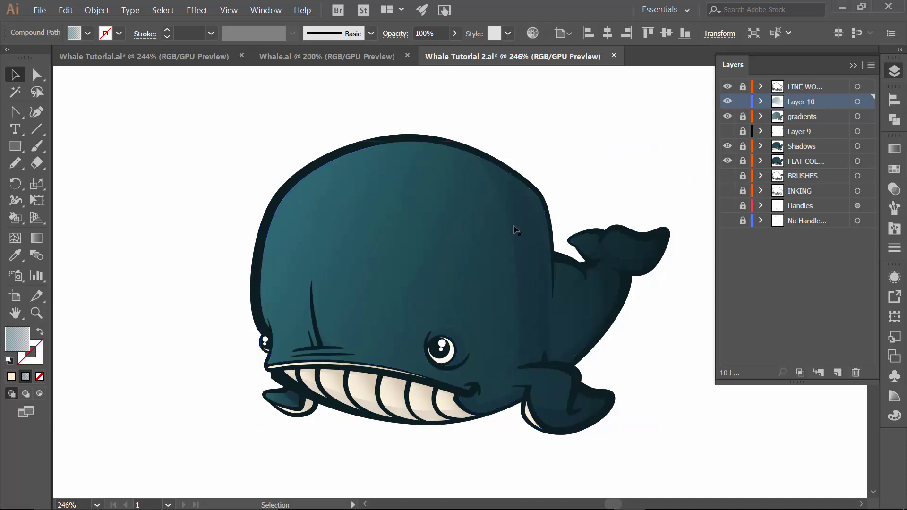
click(466, 240)
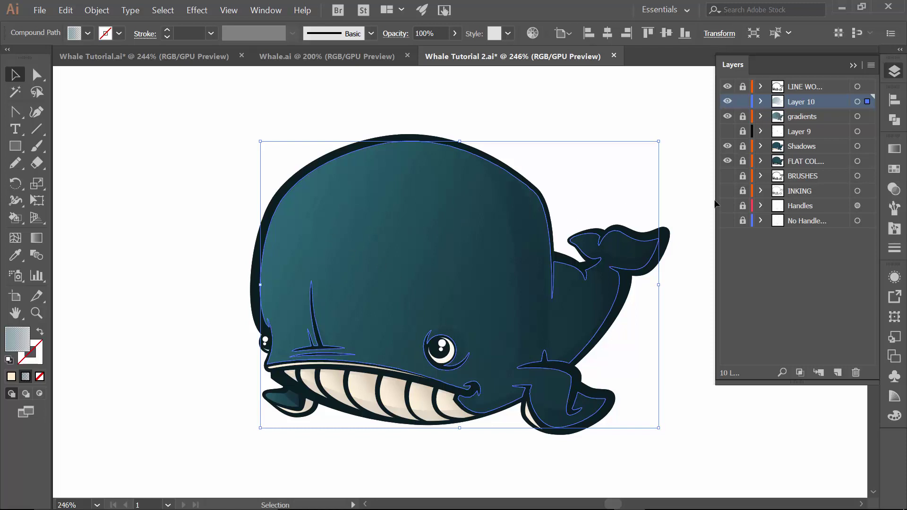
- Give the body copy a radial gradient
click(853, 65)
click(894, 149)
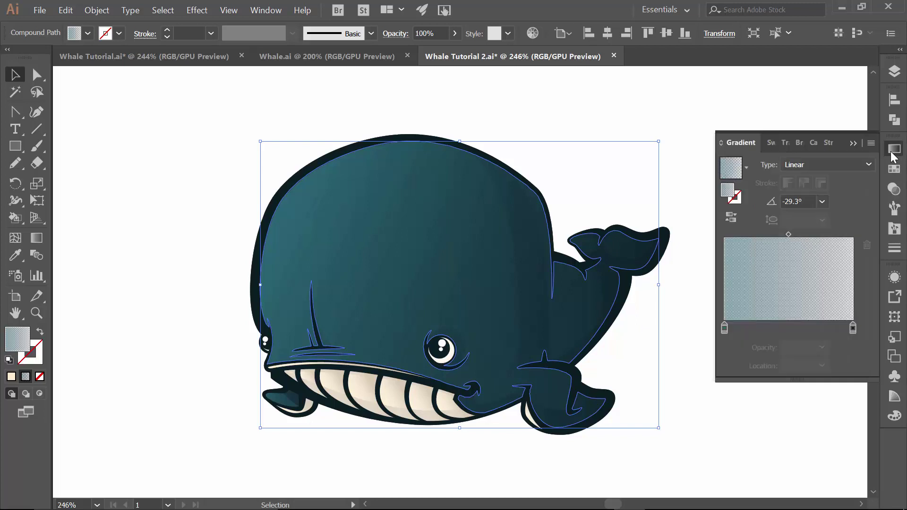
click(828, 166)
click(813, 194)
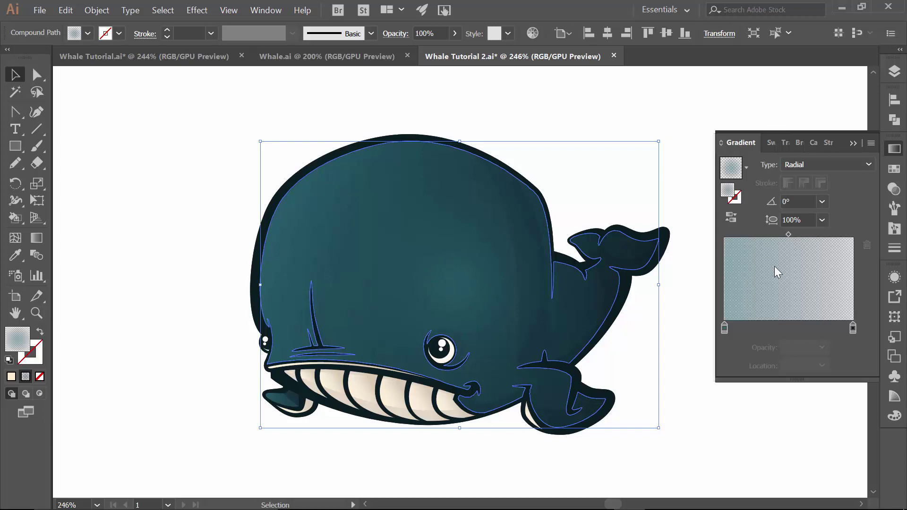
- Set the gradient's centre stop to a bright bluish teal
double_click(725, 327)
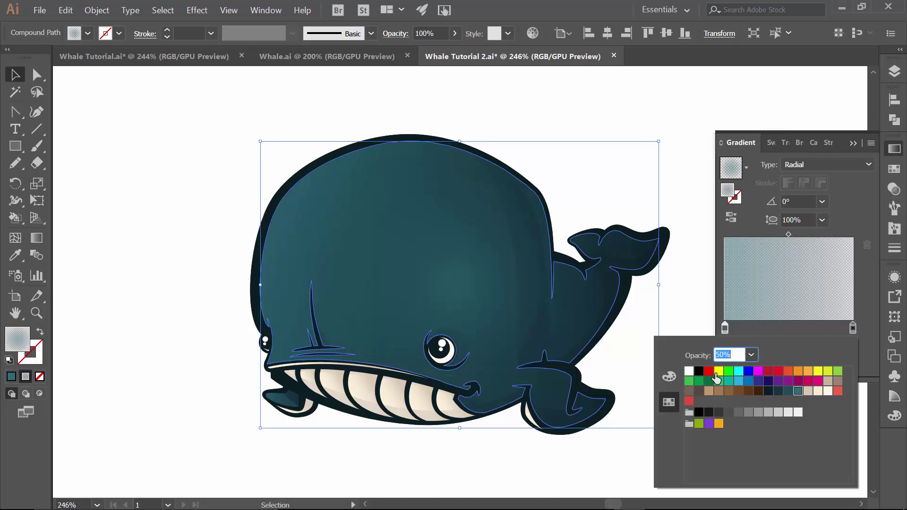
click(738, 381)
click(738, 380)
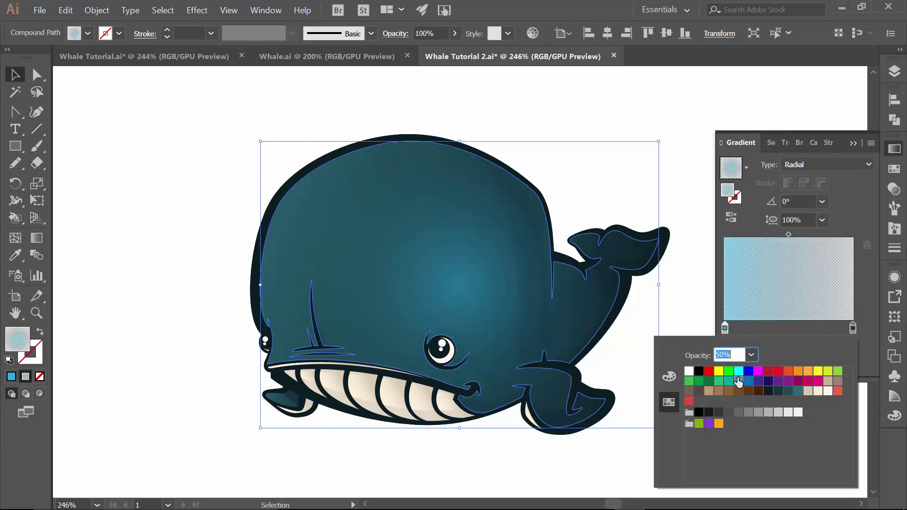
click(750, 355)
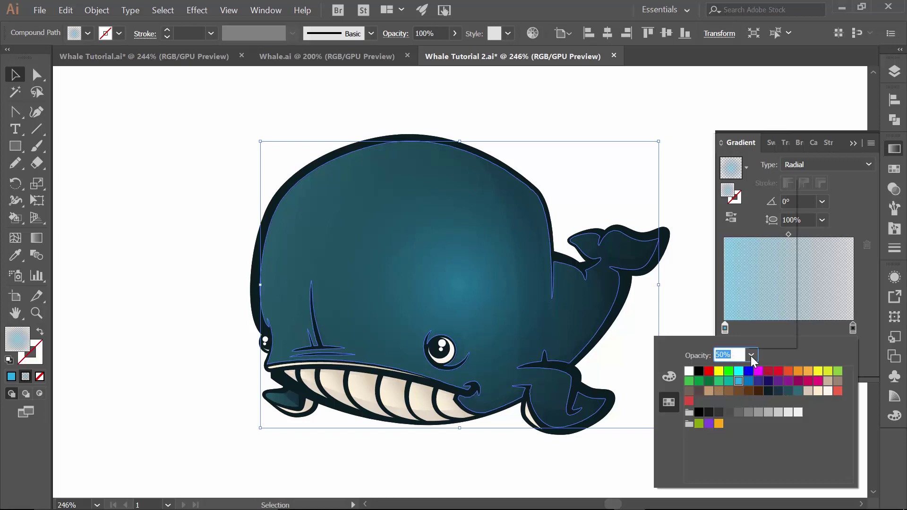
click(854, 328)
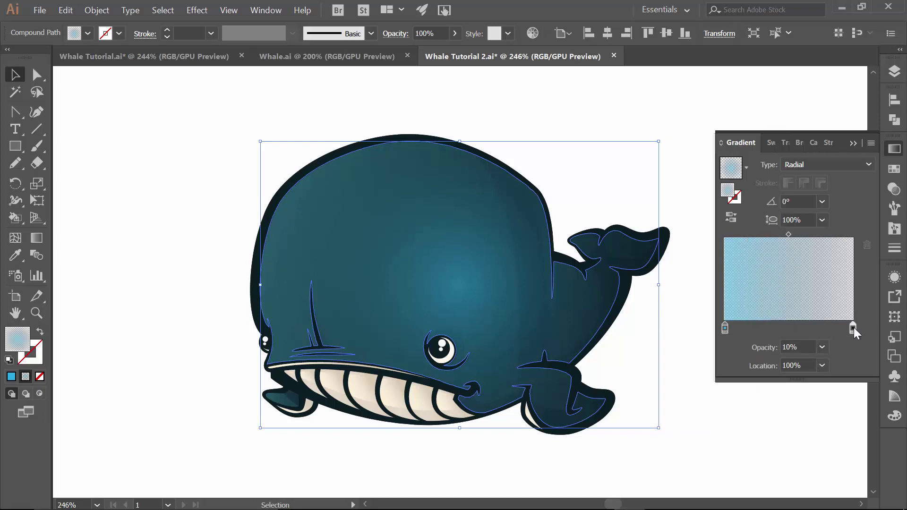
- Make the right stop dark teal at 0% opacity, then show Layer 9
double_click(852, 328)
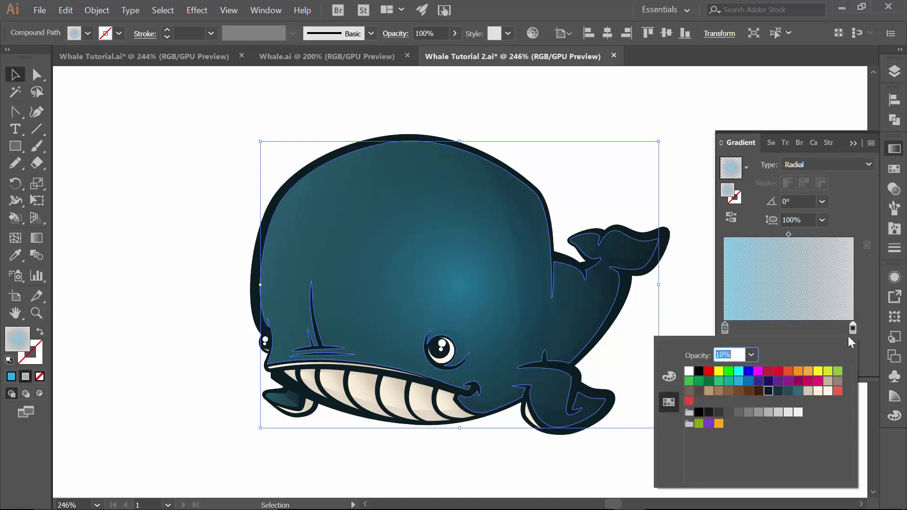
click(787, 392)
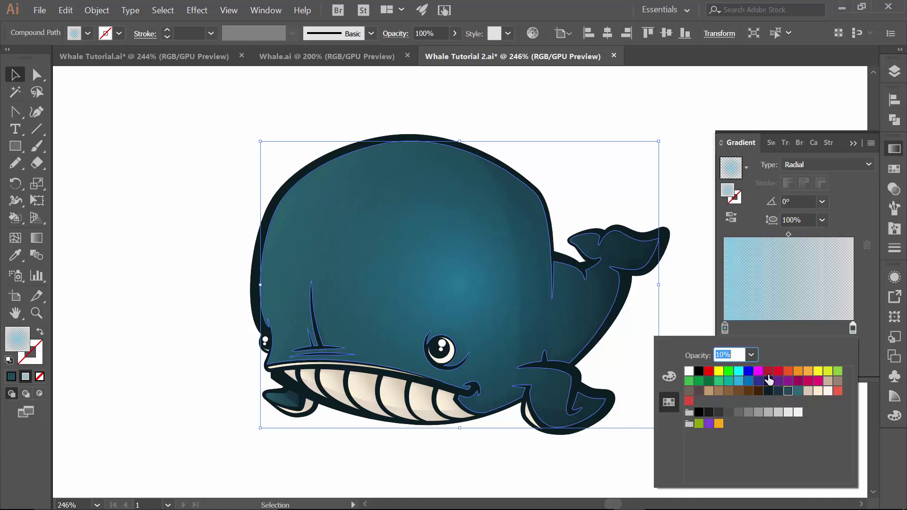
click(751, 355)
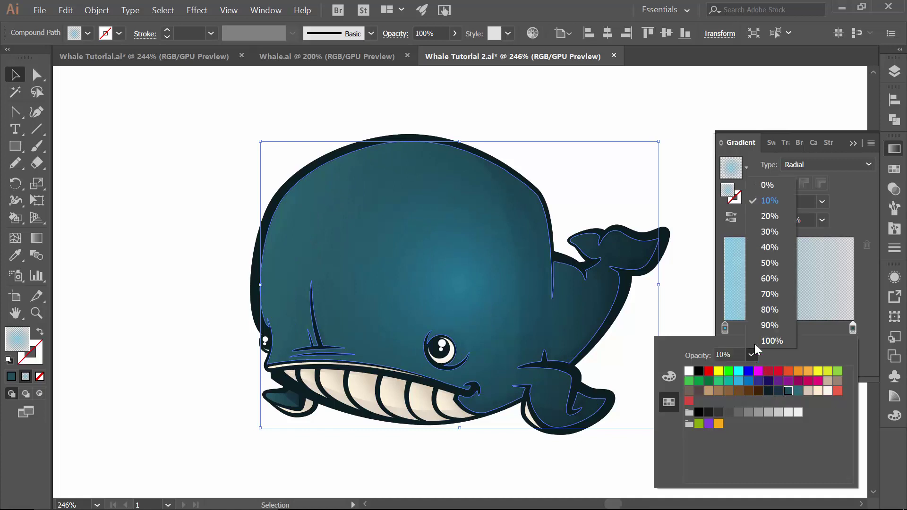
click(767, 186)
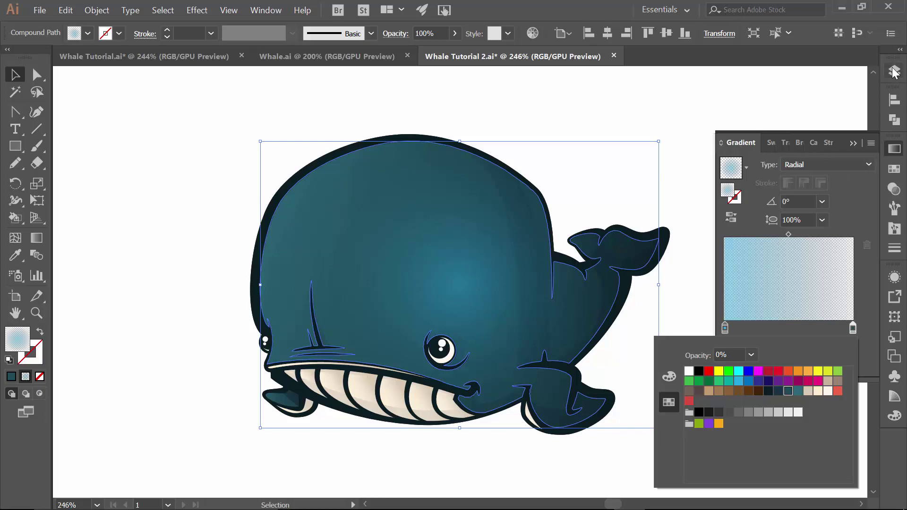
click(850, 93)
click(894, 71)
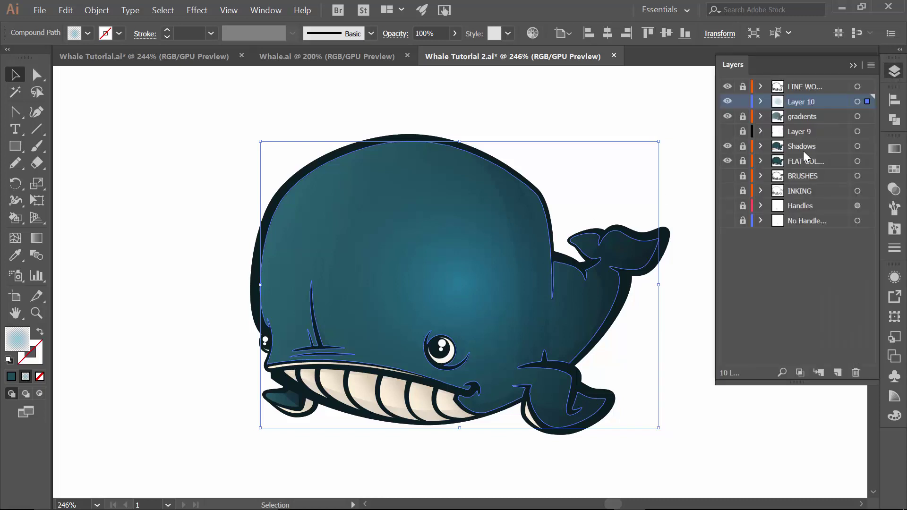
click(726, 131)
- Move the body's radial gradient highlight onto the upper-left head and angle it slightly downward
click(37, 239)
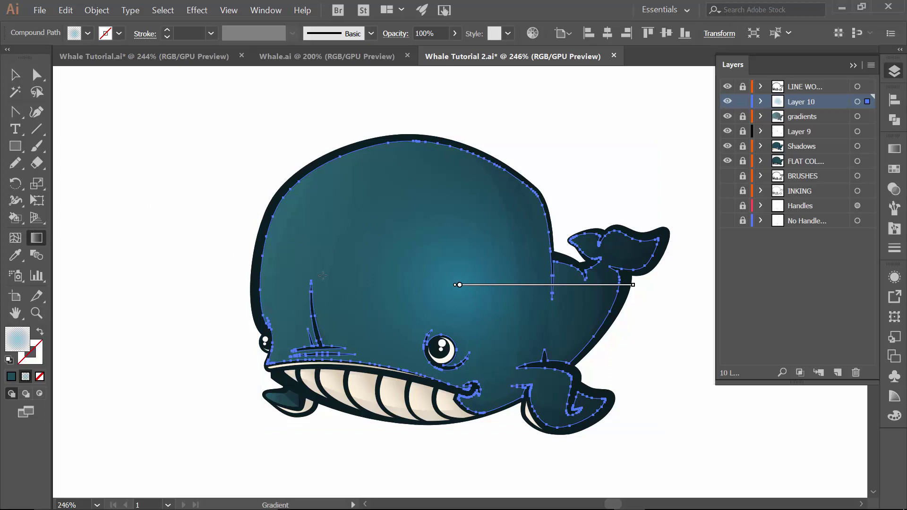
mouse_move(474, 283)
mouse_move(460, 285)
mouse_down()
mouse_move(307, 219)
mouse_move(289, 221)
mouse_up()
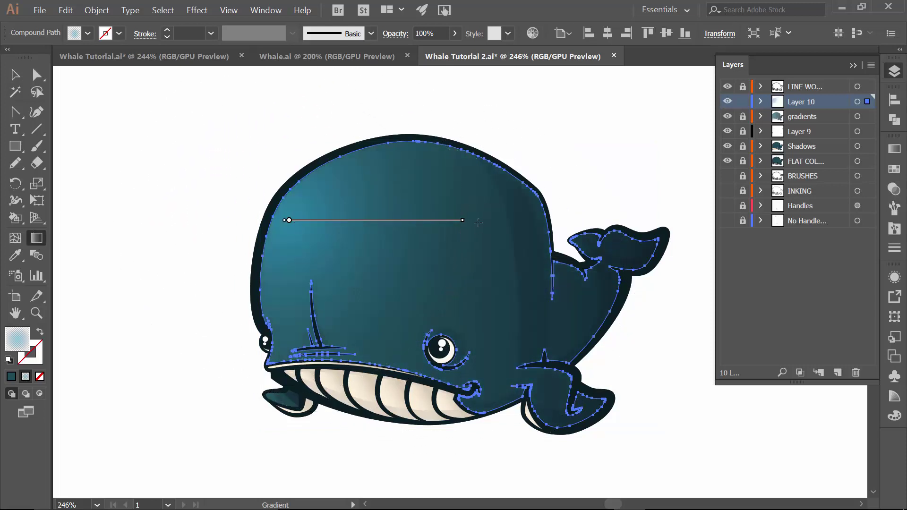
drag(466, 221, 465, 265)
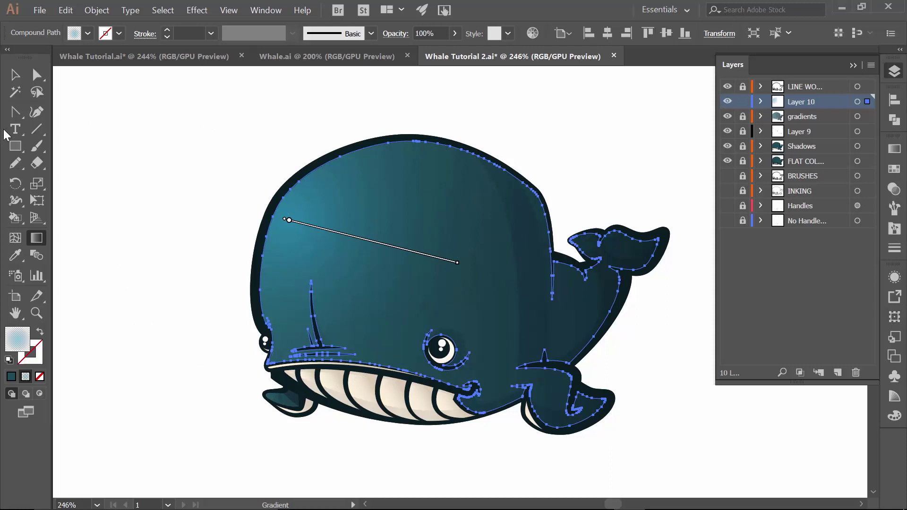
- Switch to the Knife tool and zoom in on the whale's tail
click(37, 164)
drag(34, 166, 104, 199)
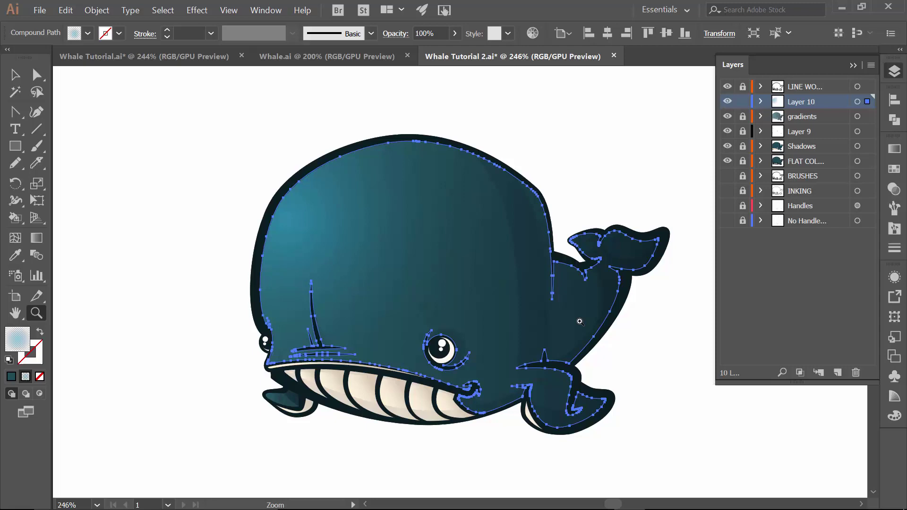
drag(580, 321, 546, 324)
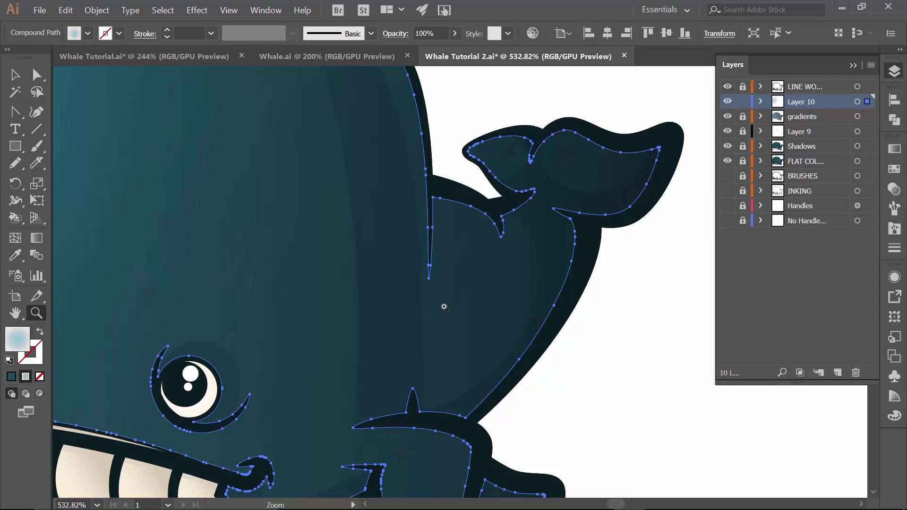
- Knife-cut the body along the tail's front edge and from the fin downward
click(36, 163)
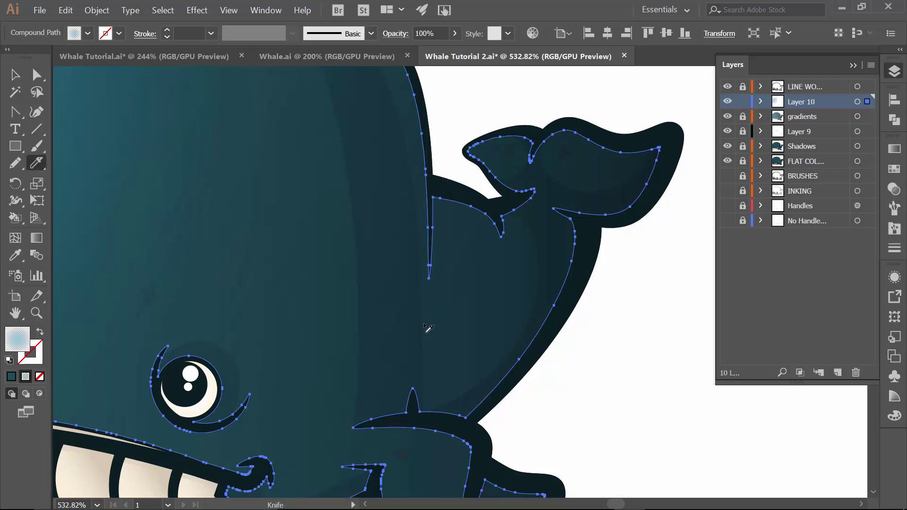
drag(431, 181, 420, 414)
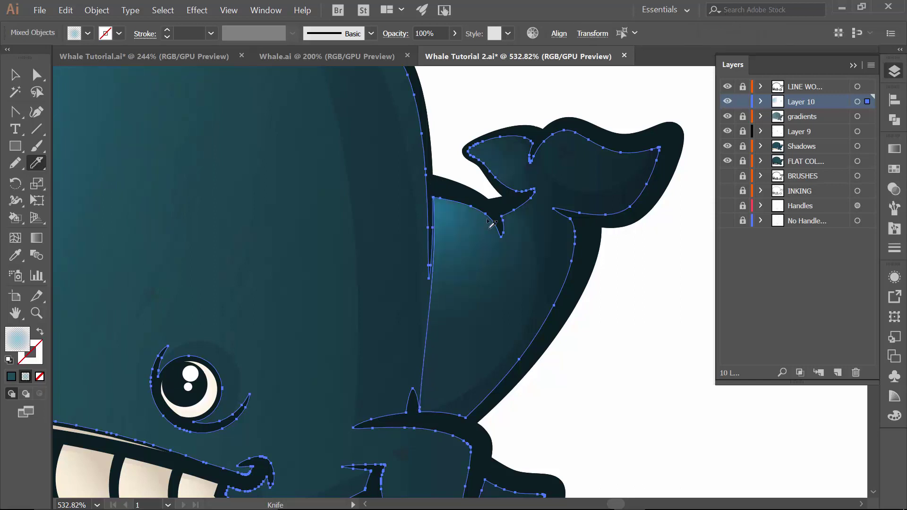
mouse_move(477, 204)
mouse_down()
mouse_move(503, 217)
mouse_move(507, 399)
mouse_up()
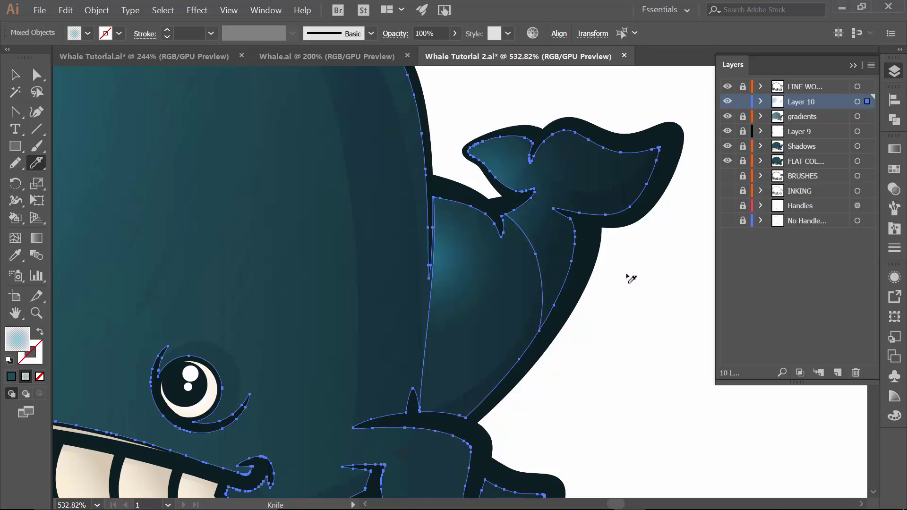
- Reposition the fin and lower pieces' radial highlights toward the tail base and shorten their spread
click(37, 238)
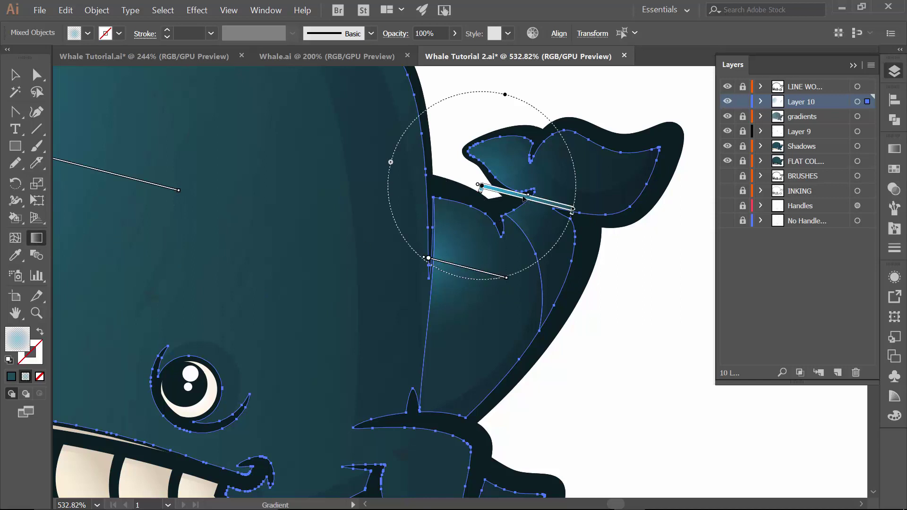
drag(523, 198, 544, 157)
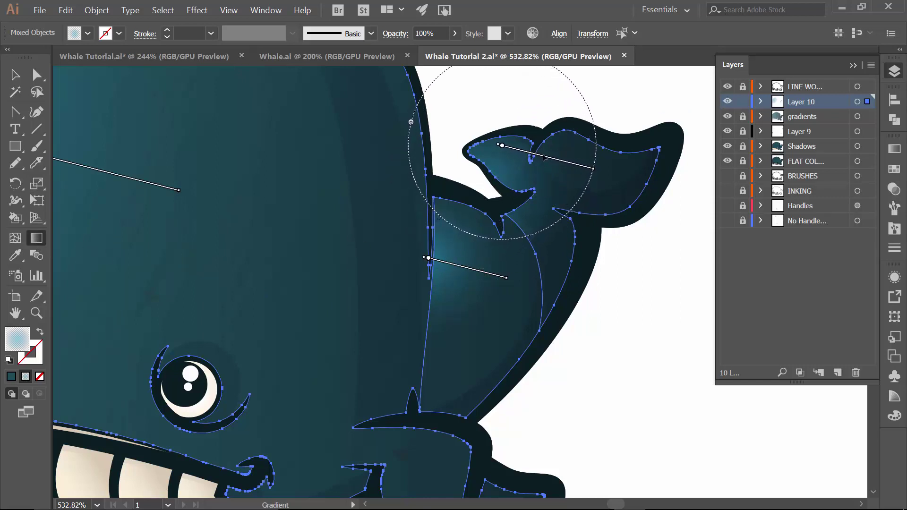
drag(456, 267, 485, 232)
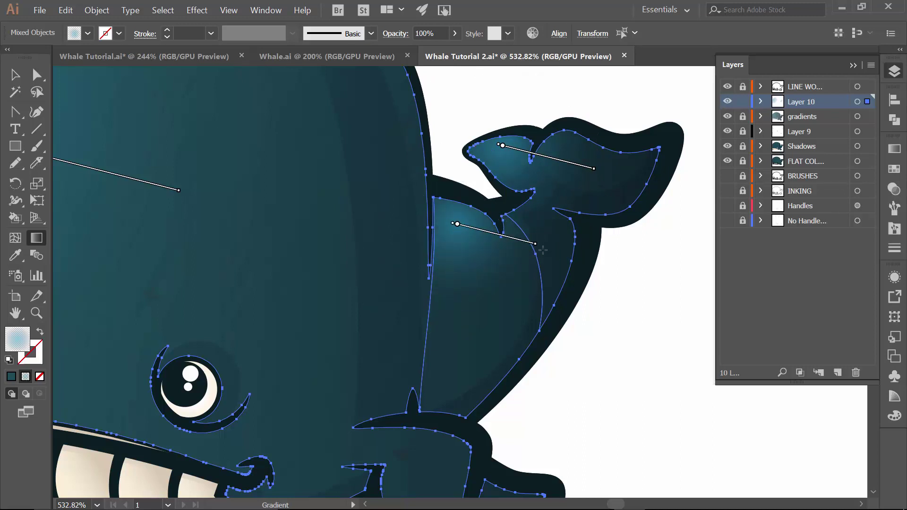
drag(535, 247, 496, 237)
- Fit the whale in view and select the lower fin and tail pieces
key(ctrl+0)
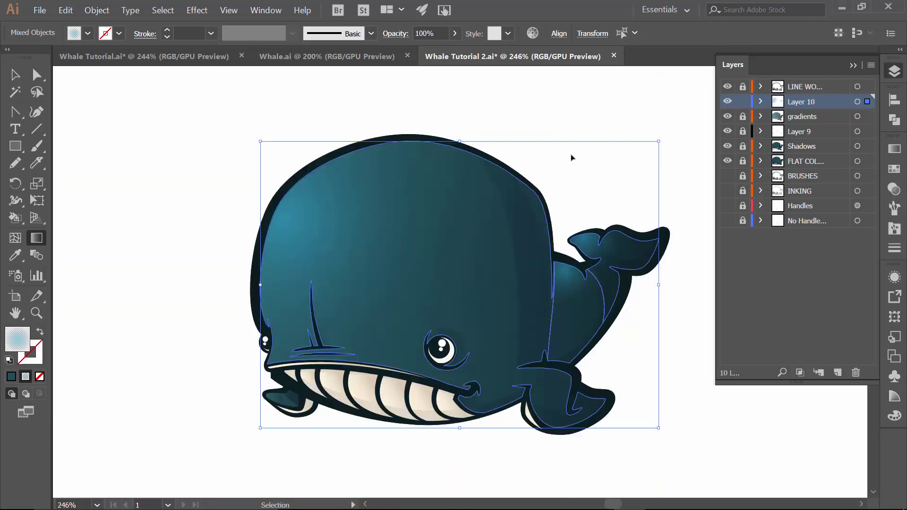
key(v)
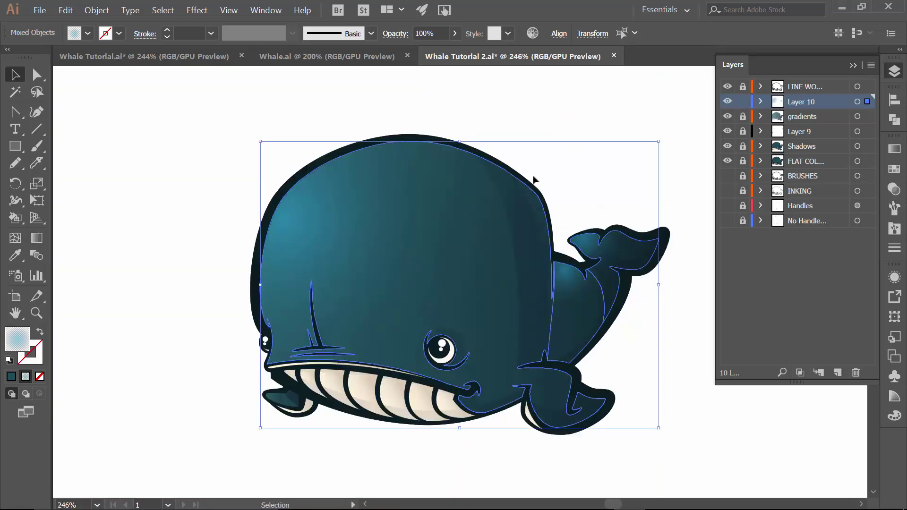
click(567, 129)
click(567, 274)
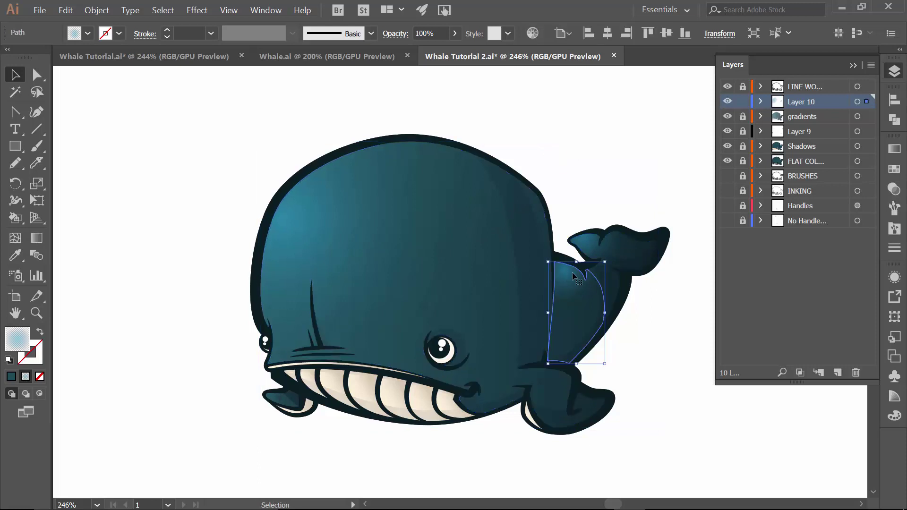
shift+click(591, 245)
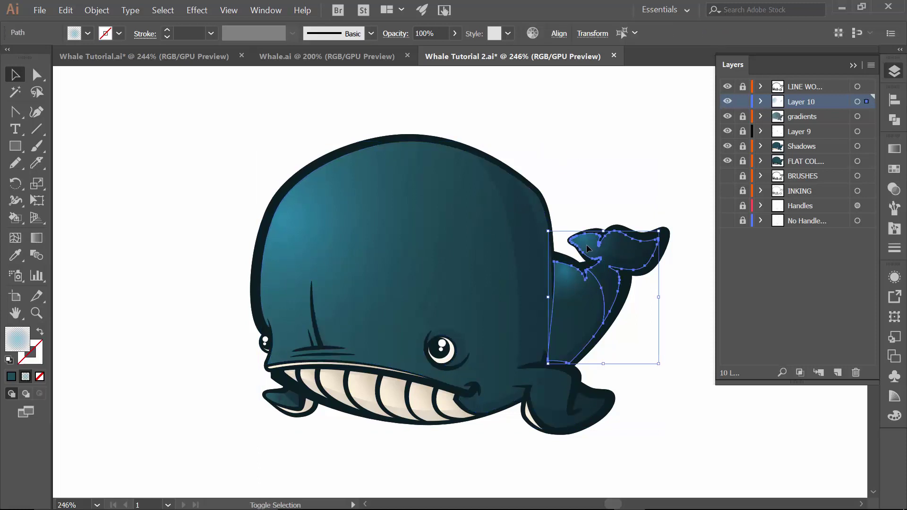
- Set the gradient's starting colour stop to 30% opacity, then deselect
click(894, 151)
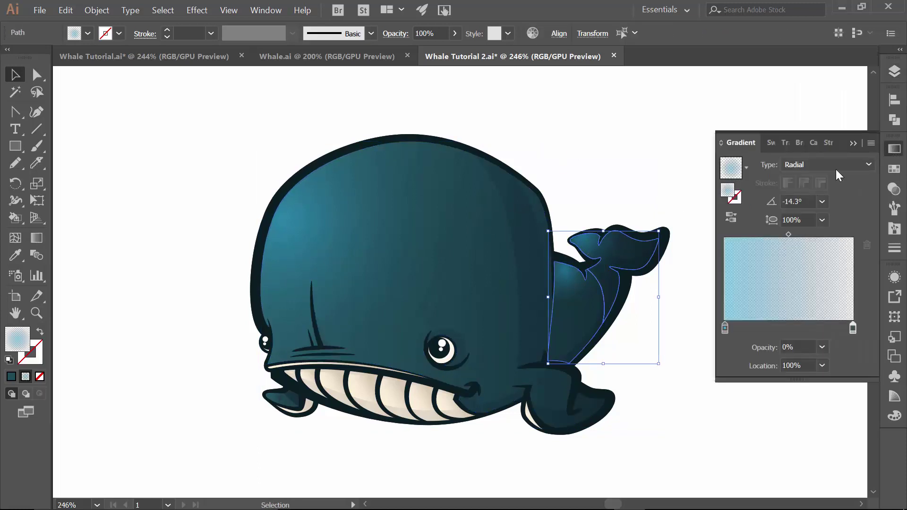
click(724, 327)
click(823, 347)
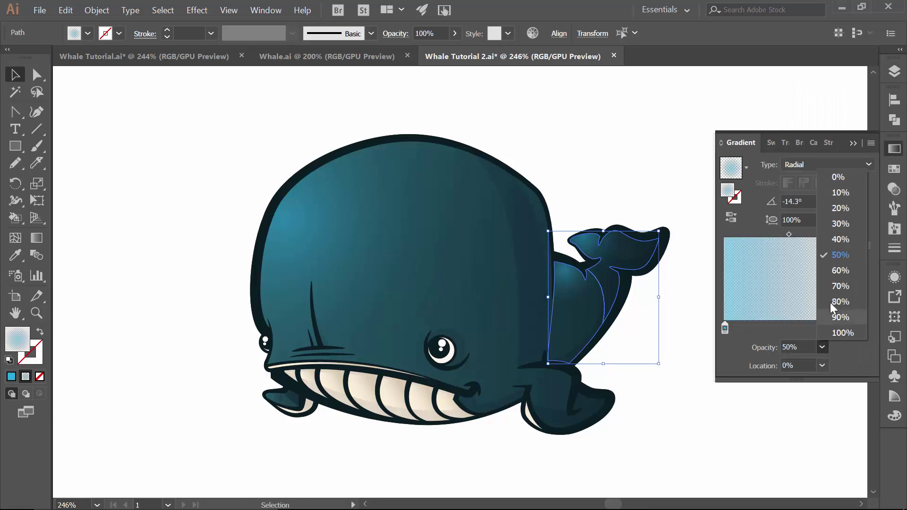
click(841, 209)
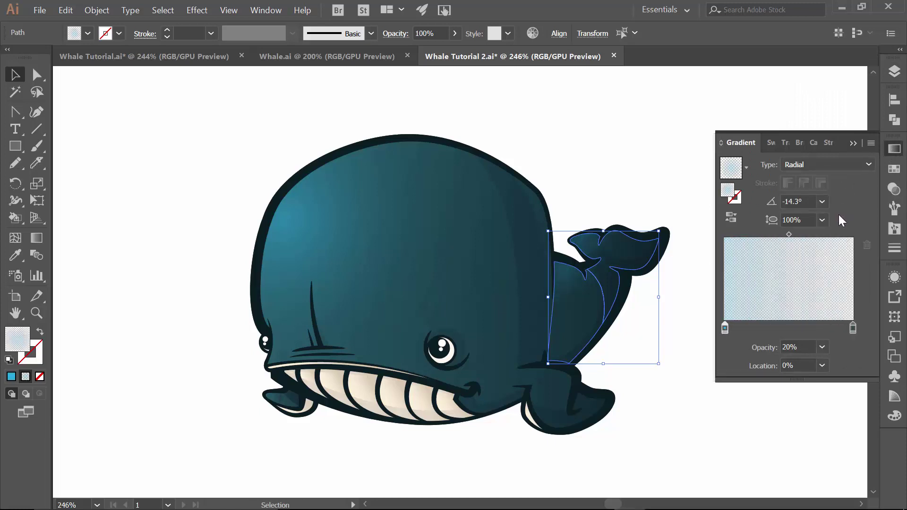
click(822, 347)
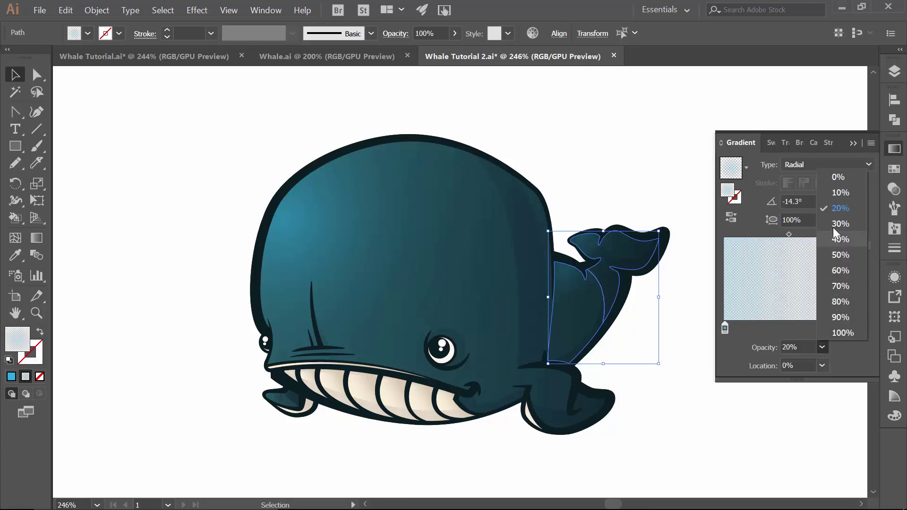
click(838, 225)
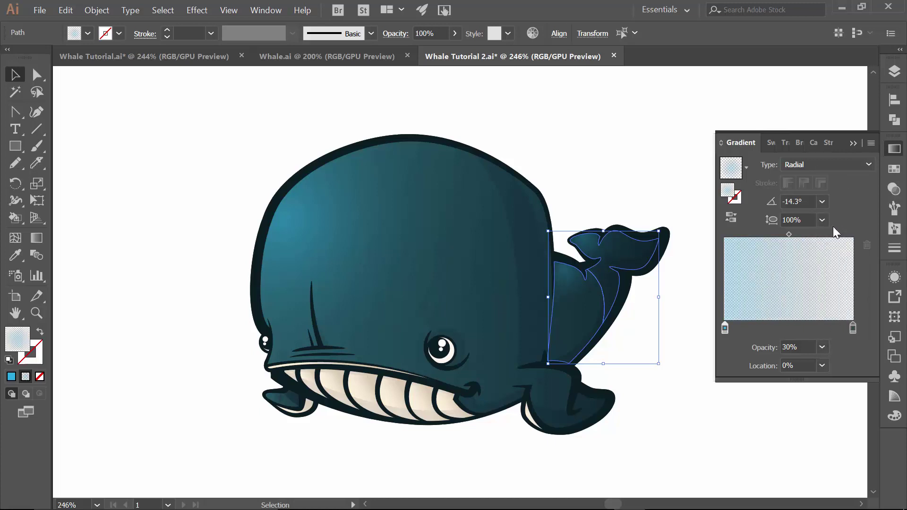
click(645, 174)
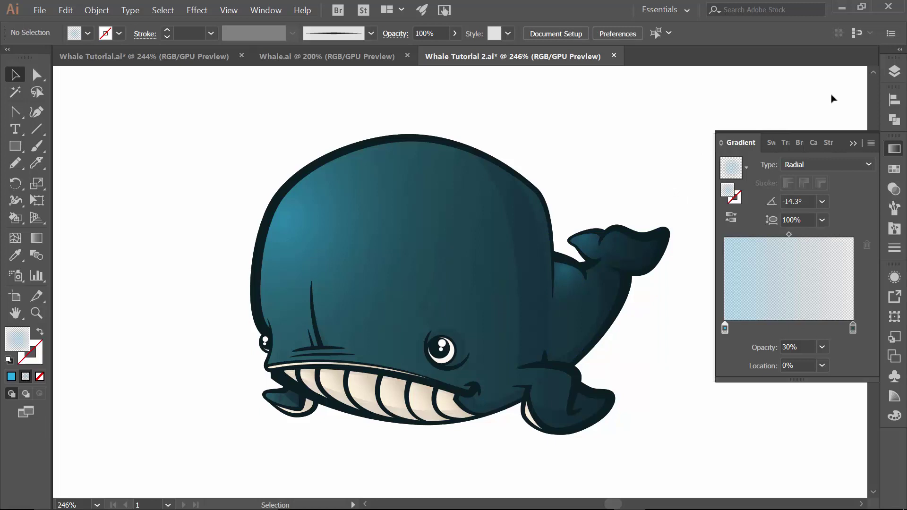
click(853, 143)
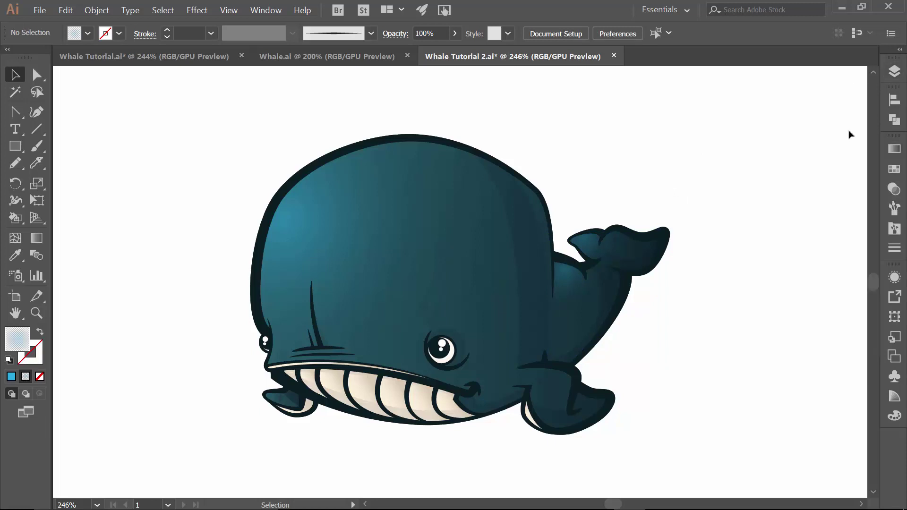
- Duplicate the FLAT COLOR copy layer in the Layers panel
click(894, 72)
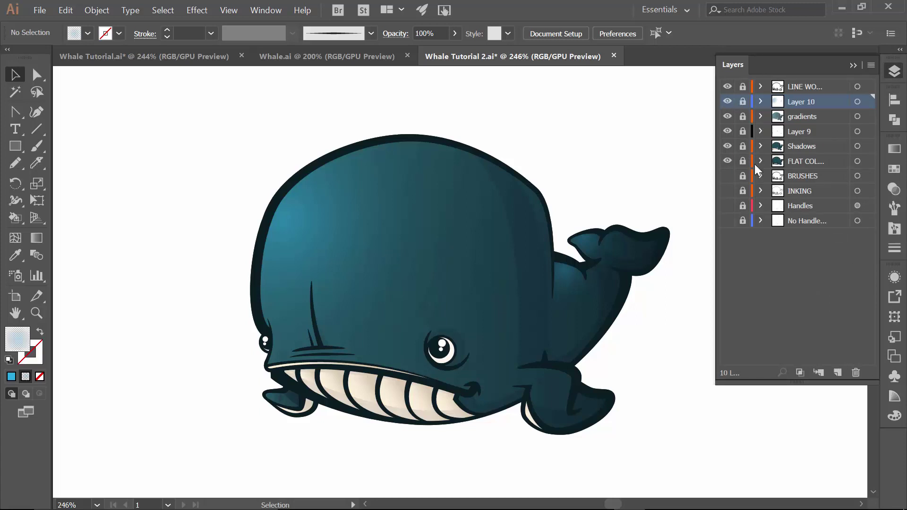
click(801, 161)
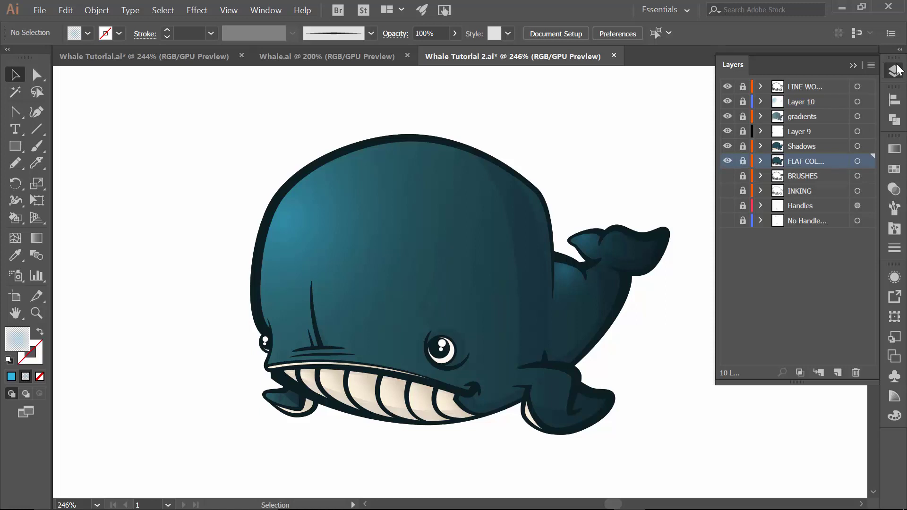
click(871, 67)
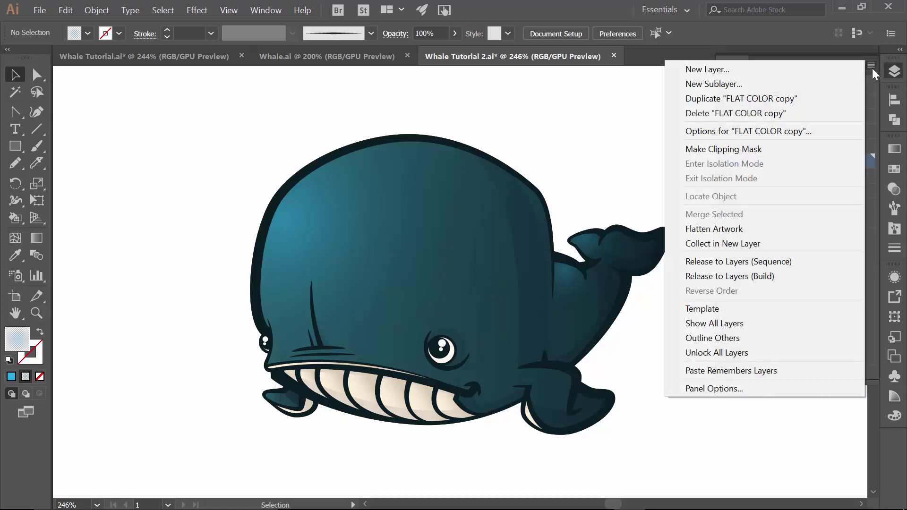
click(705, 100)
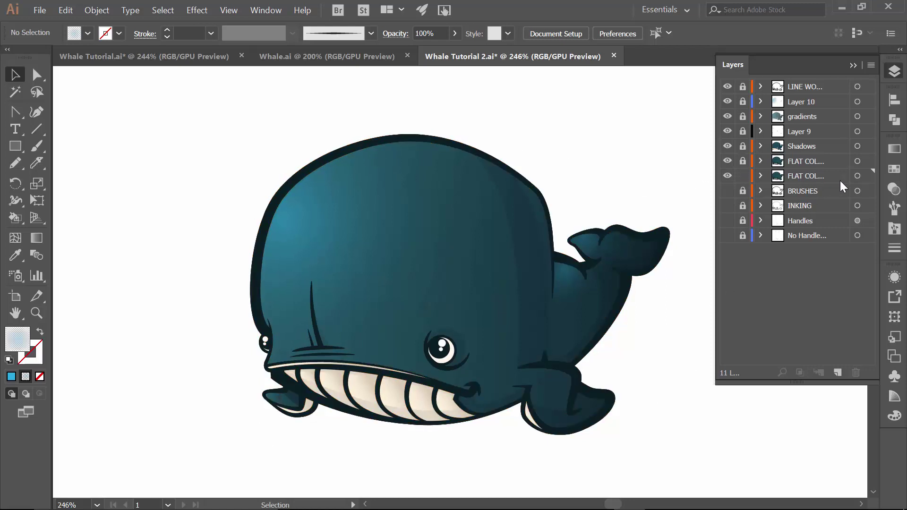
- Select the duplicated flat colour layer's artwork and fill it with off-white cream
click(857, 176)
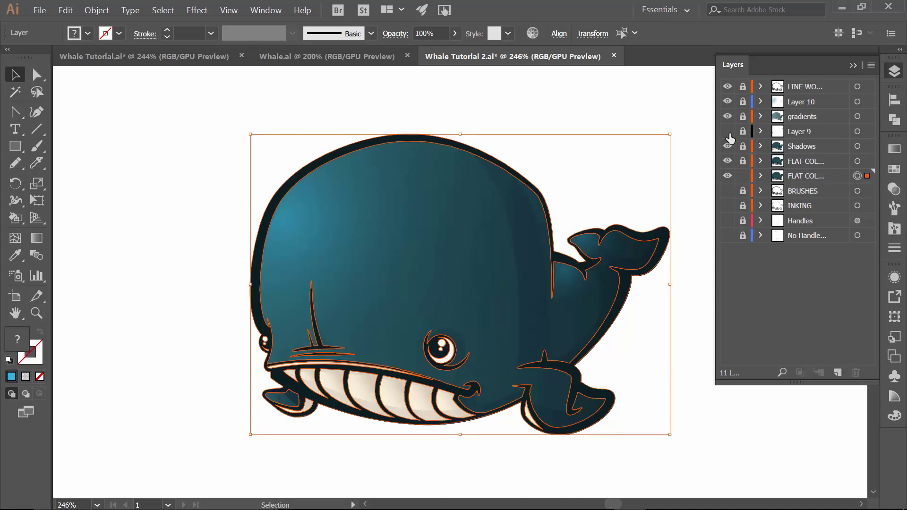
click(808, 178)
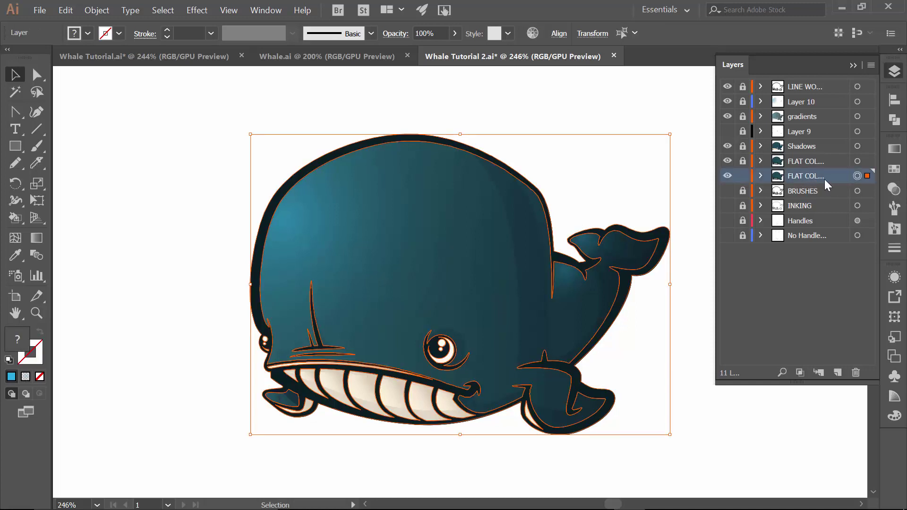
click(87, 34)
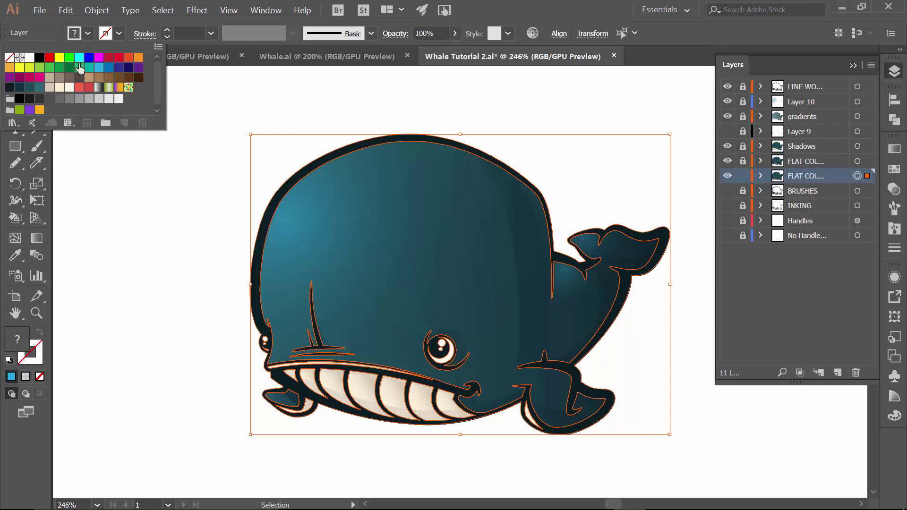
click(58, 89)
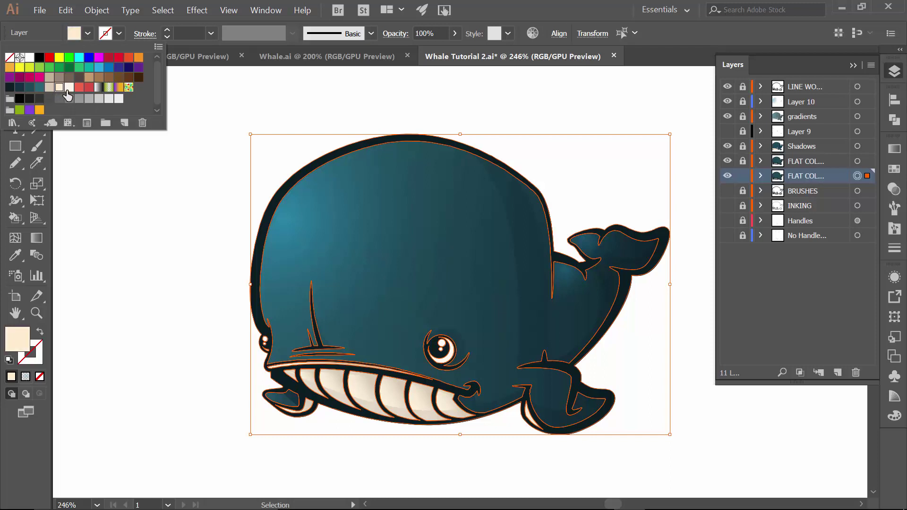
click(67, 90)
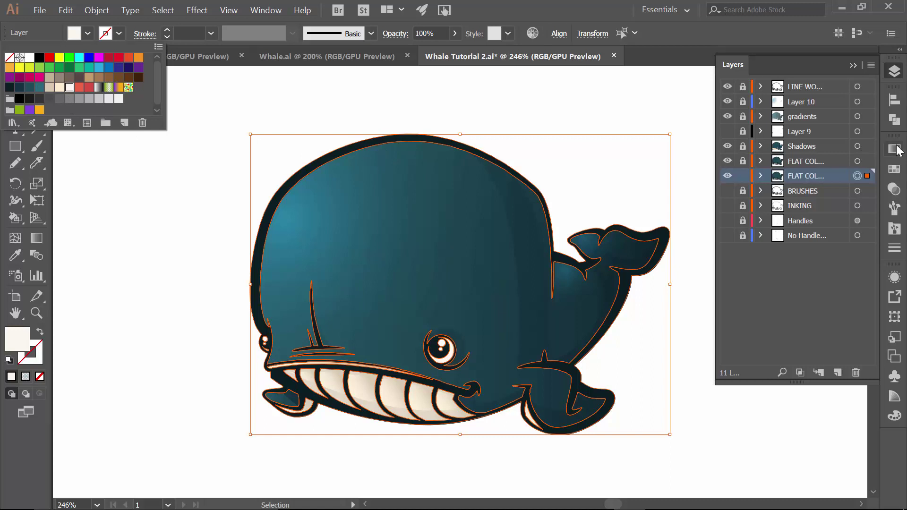
- Unite the whale's cream shapes into one silhouette with Pathfinder
click(894, 124)
click(893, 124)
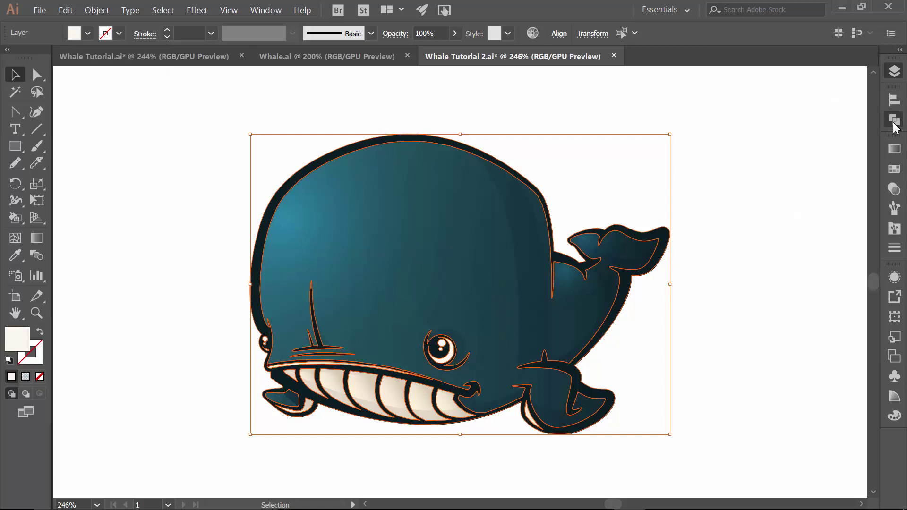
click(894, 124)
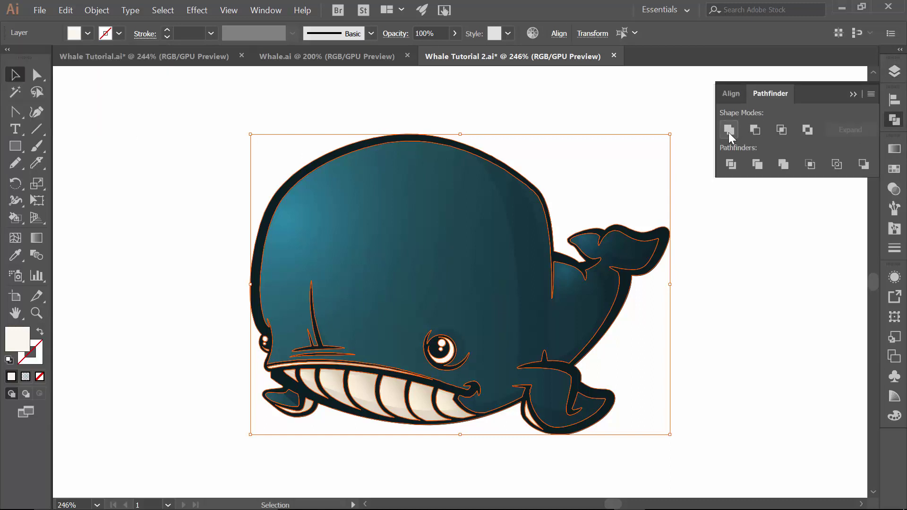
click(728, 132)
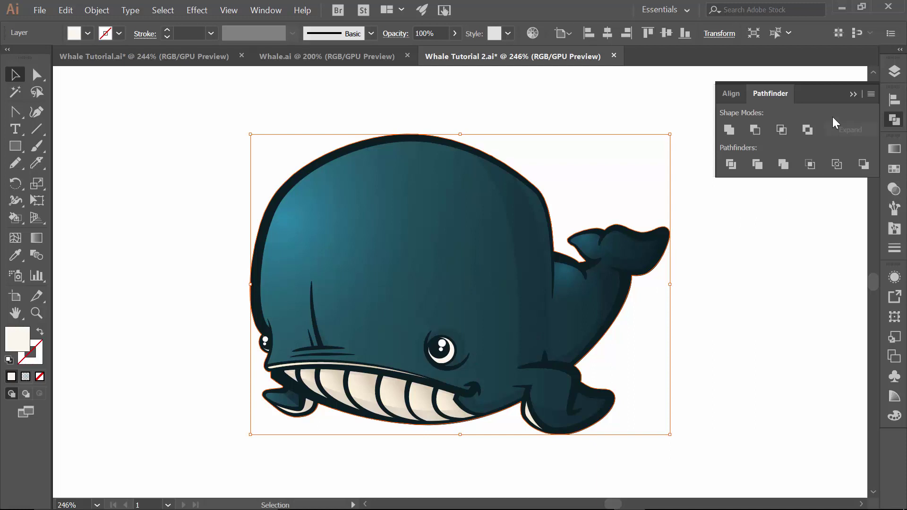
click(852, 94)
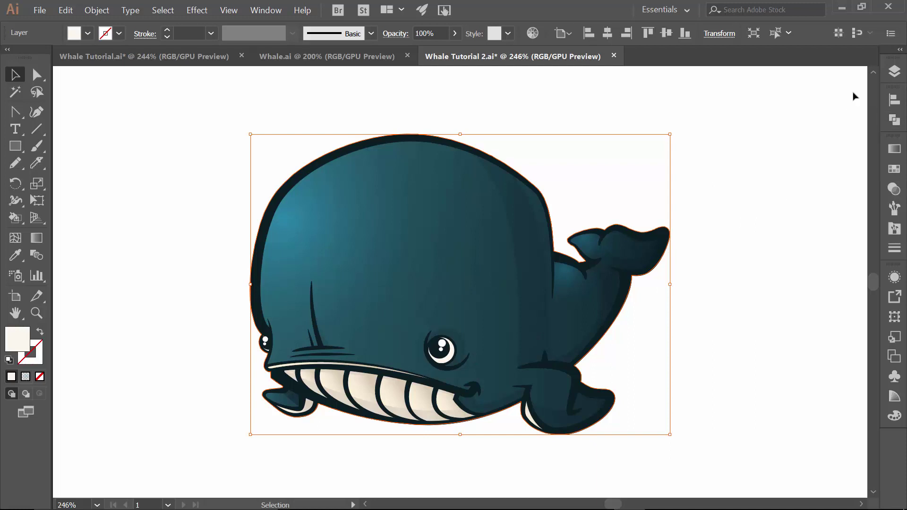
- Hide the Shadows, gradients, Layer 10 and LINE WORK layers
click(893, 72)
click(727, 147)
drag(730, 153, 729, 90)
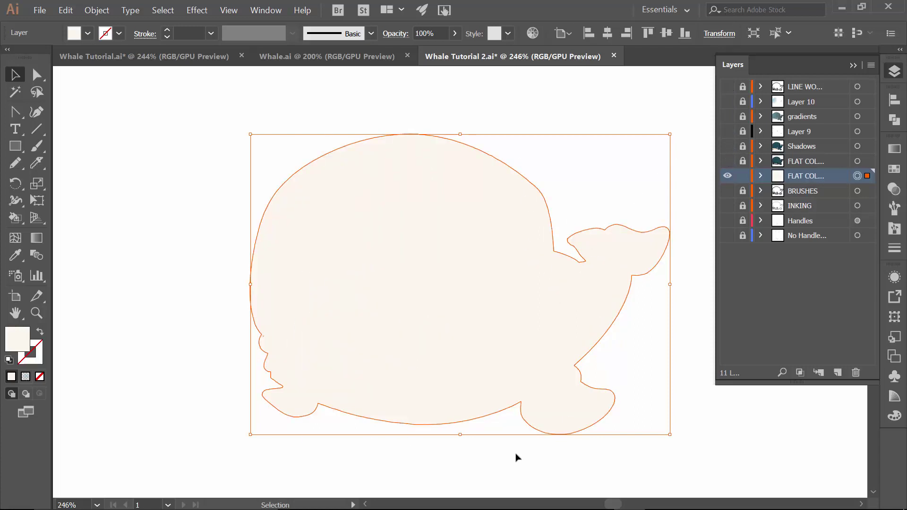
- Offset the cream silhouette path by 0.1 in with Miter joins
click(97, 10)
mouse_move(130, 305)
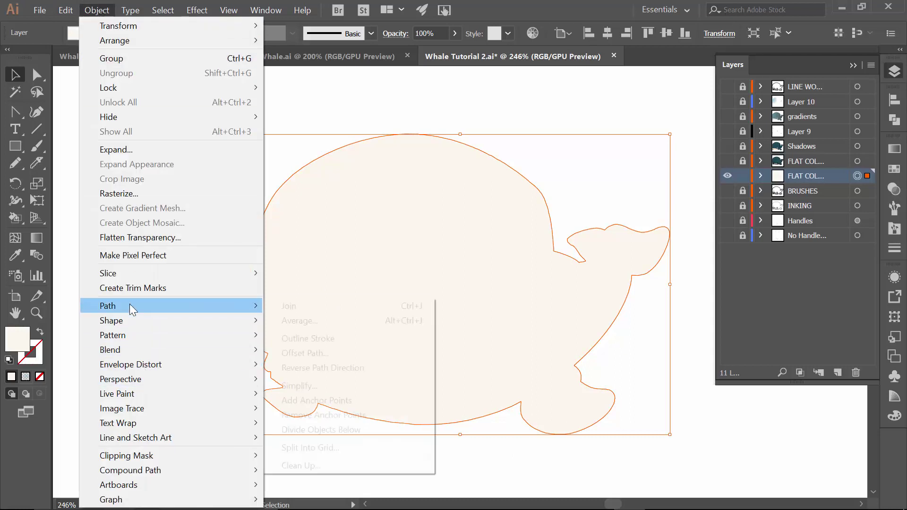
click(306, 353)
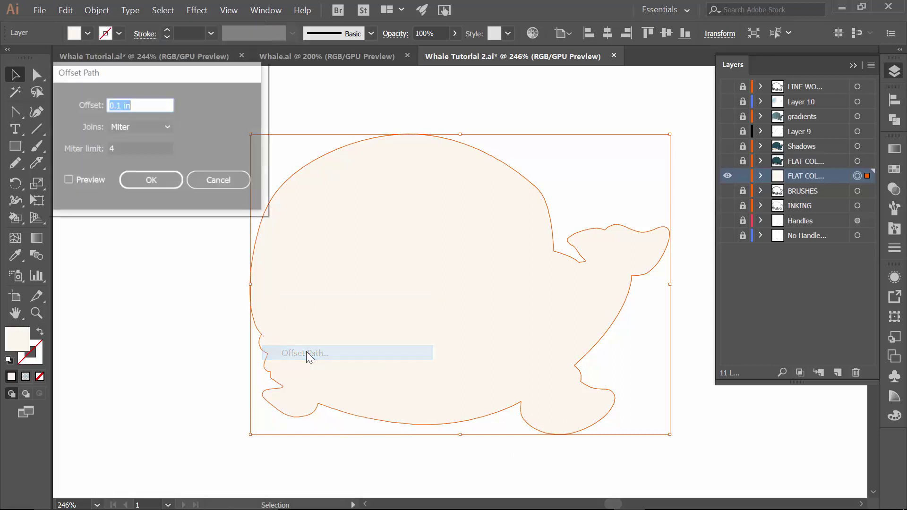
click(66, 181)
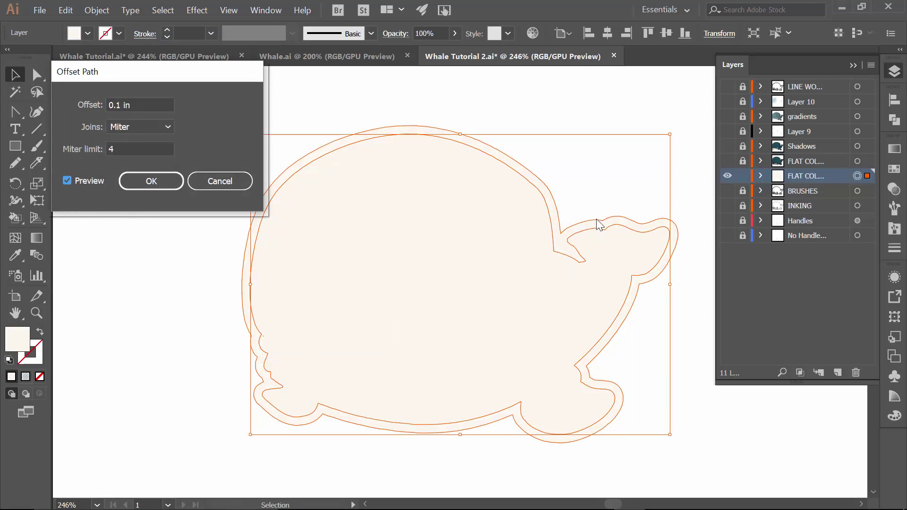
click(161, 183)
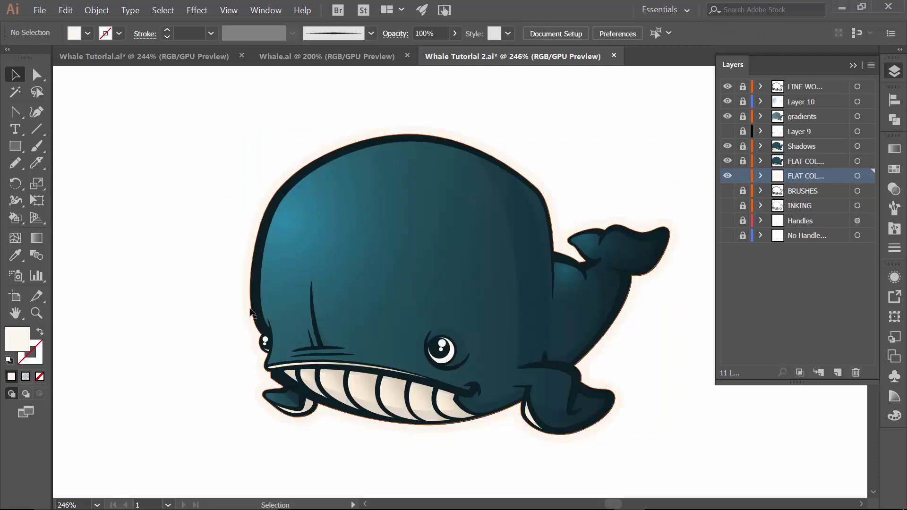
- Unite the offset shape and silhouette into one outline, then deselect
click(358, 183)
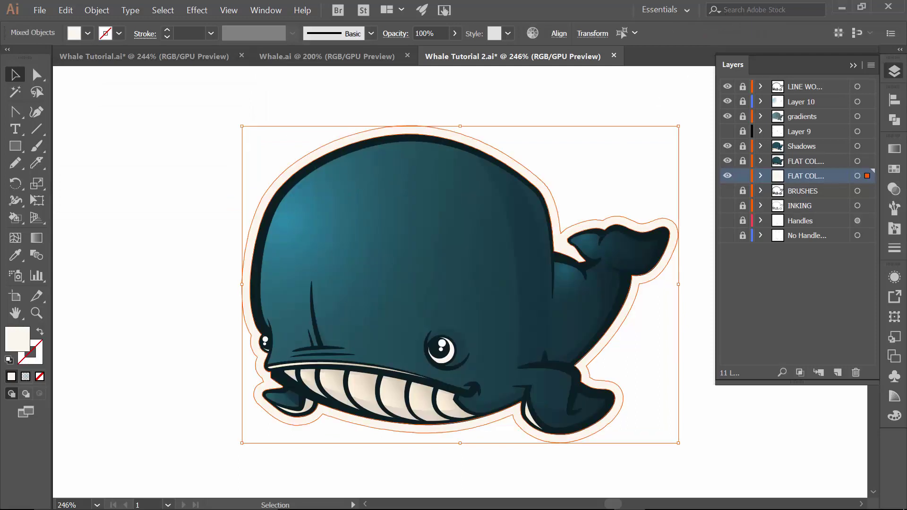
click(894, 120)
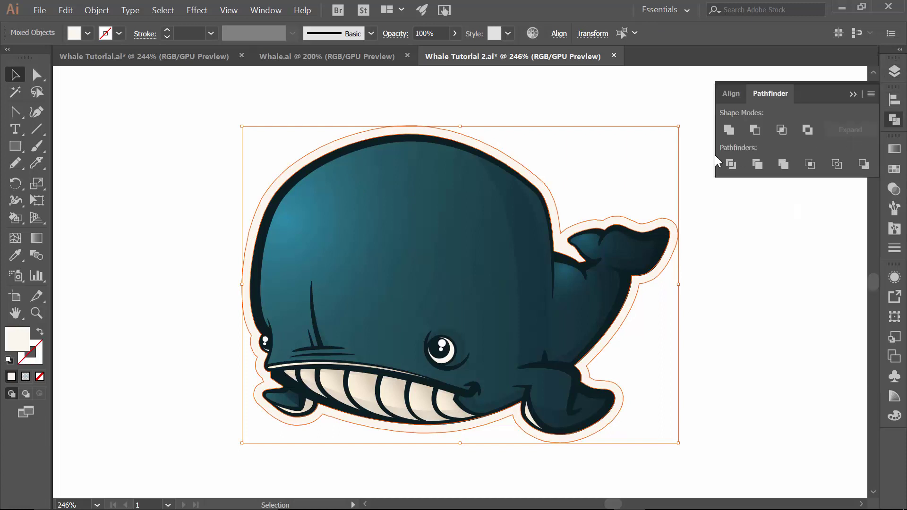
click(727, 134)
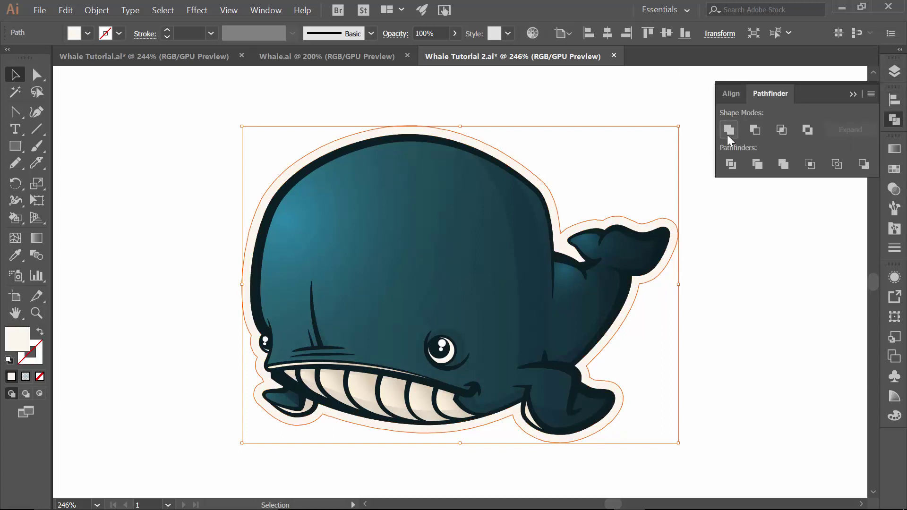
click(740, 258)
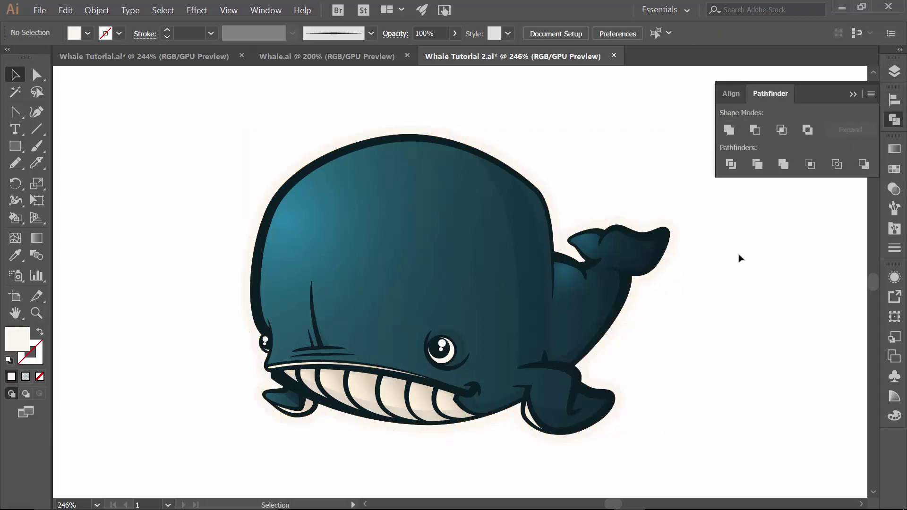
- Paste a copy of the cream outline behind it and fill the copy with red
click(674, 233)
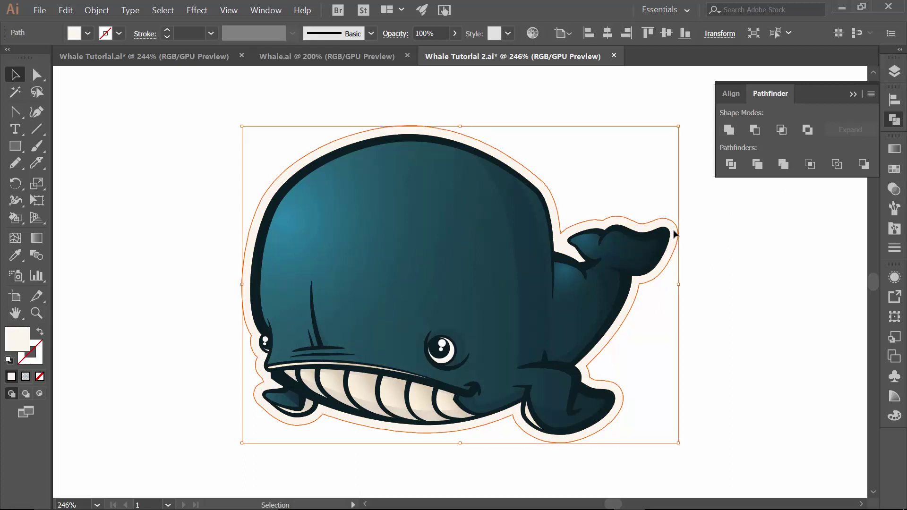
key(a)
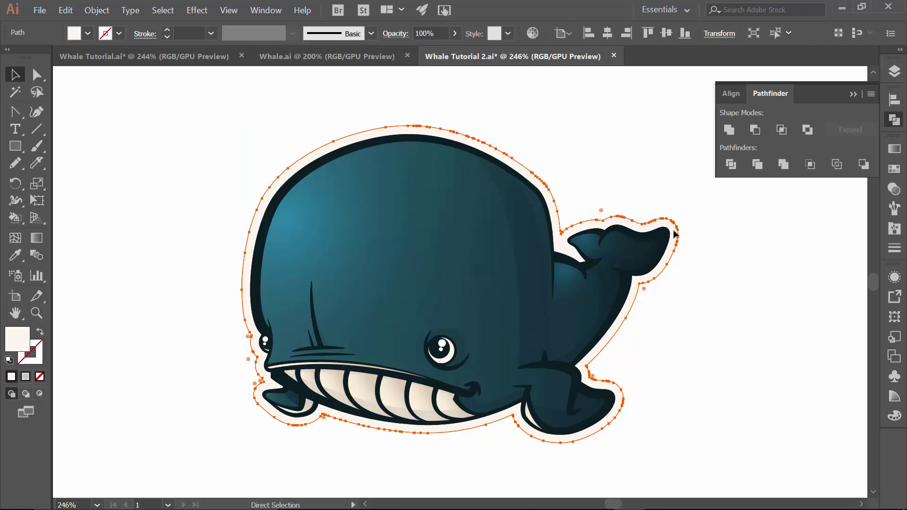
key(v)
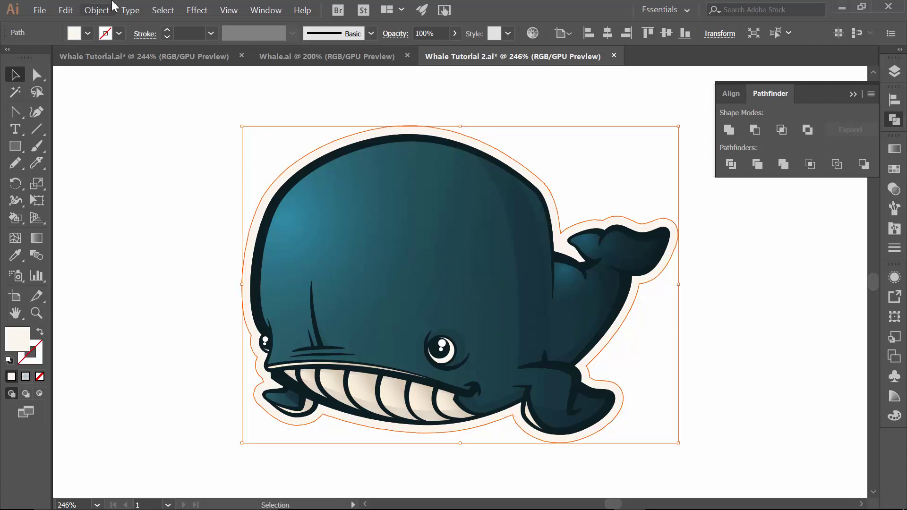
click(67, 11)
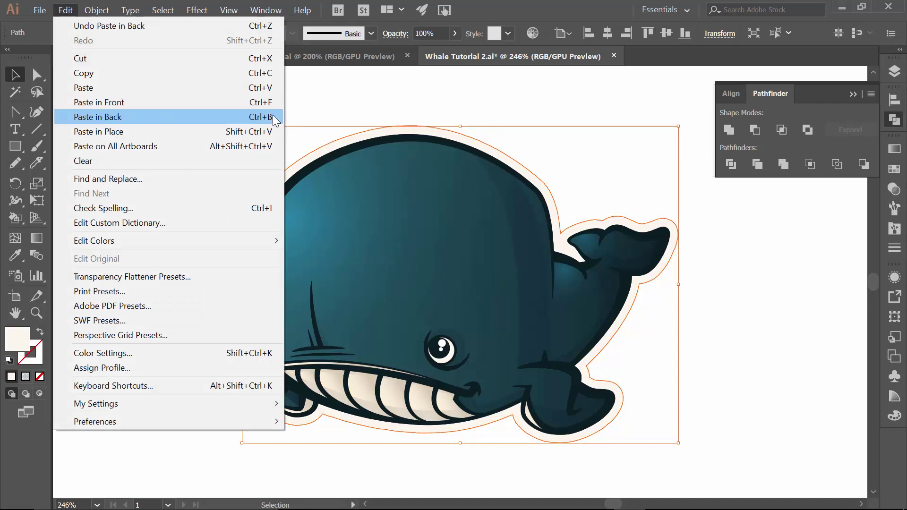
mouse_move(124, 14)
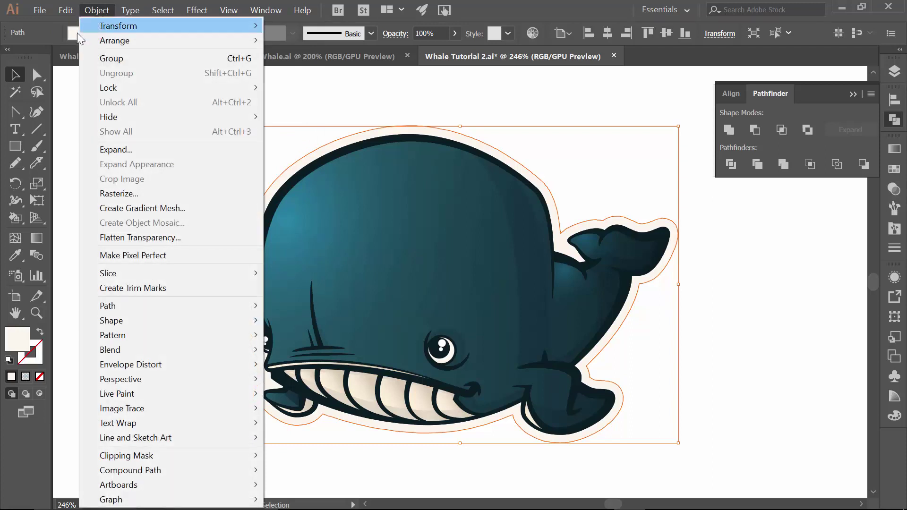
click(75, 35)
click(74, 34)
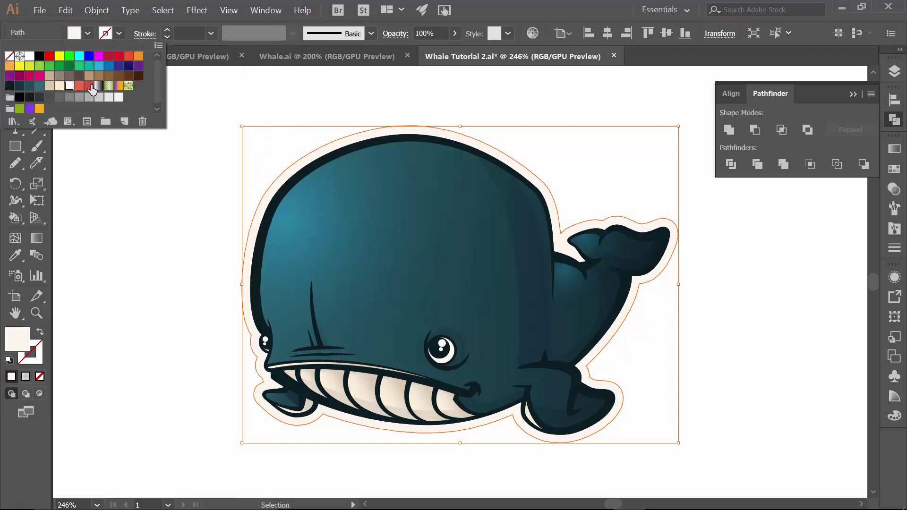
click(90, 86)
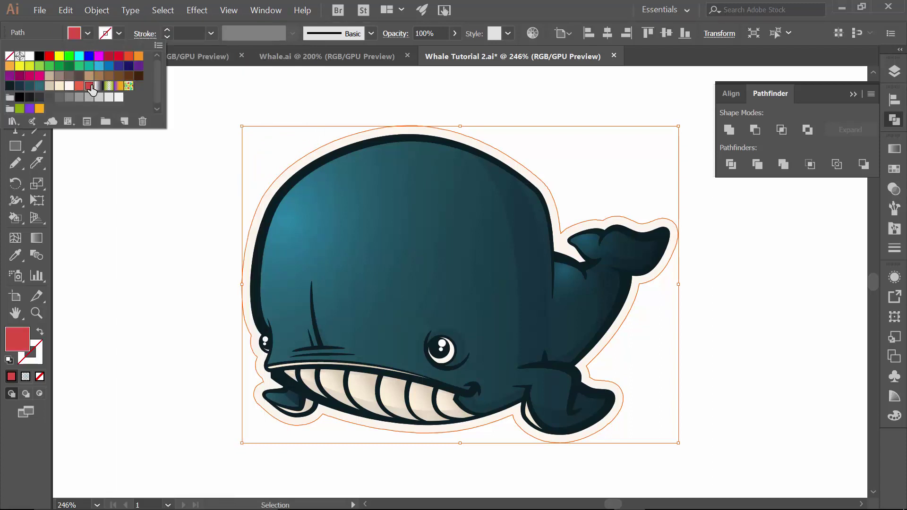
click(677, 444)
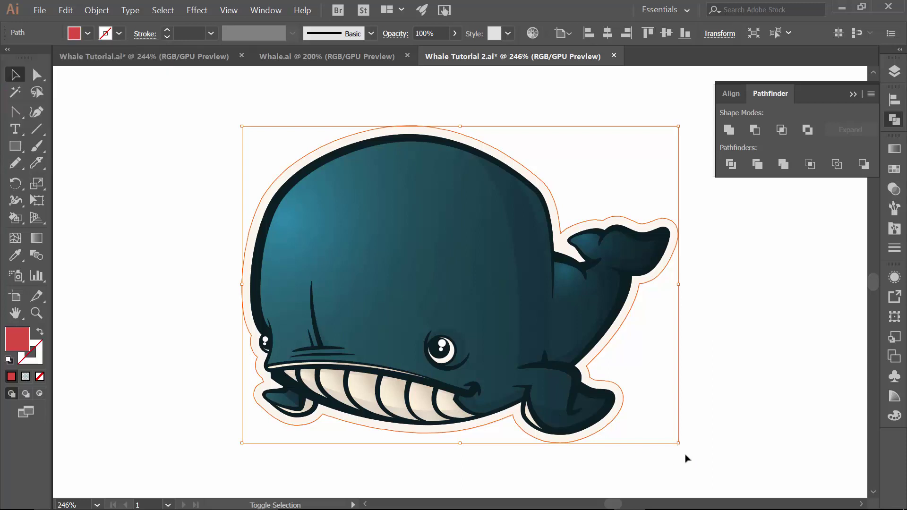
- Resize the red copy to sticker size and nudge it down and right
drag(678, 443, 695, 460)
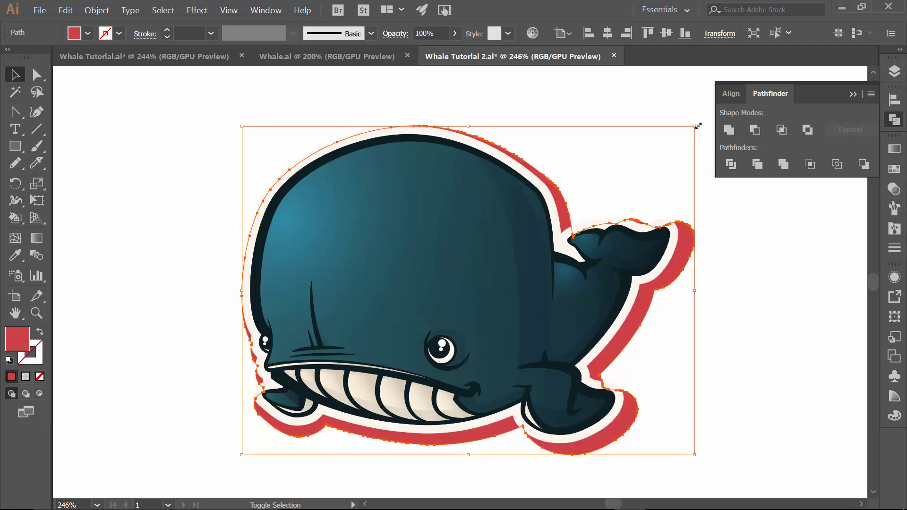
drag(698, 127, 693, 140)
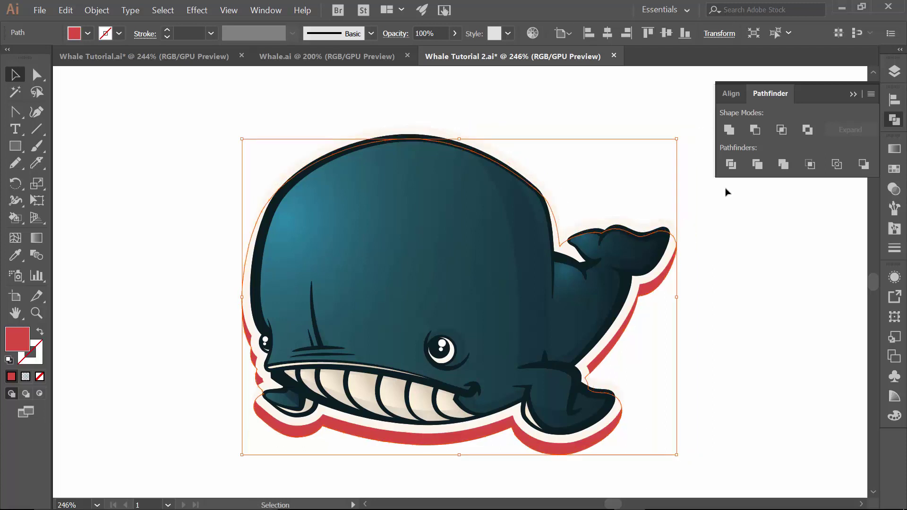
key(Right)
key(Right)
key(Right)
key(Right)
key(Right)
key(Right)
key(Right)
key(Down)
key(Down)
key(Down)
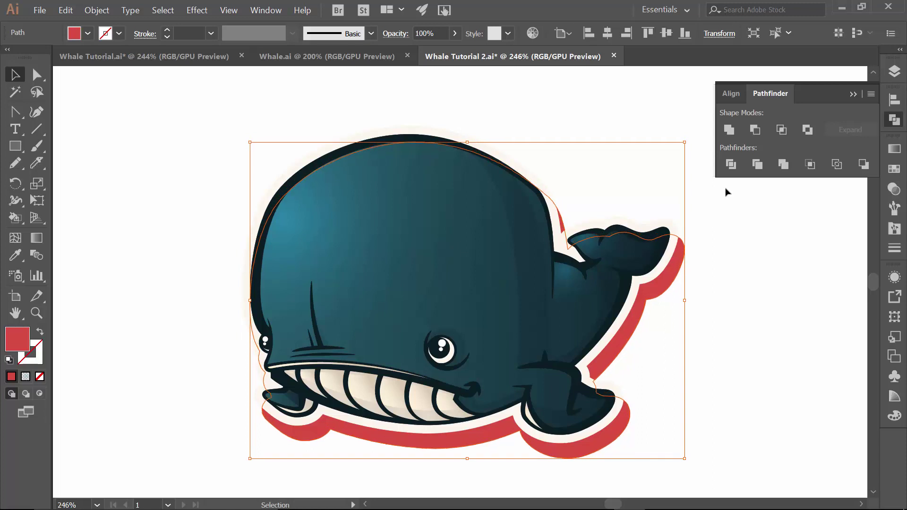
key(Down)
key(Down)
key(Down)
key(Down)
key(Down)
key(Right)
key(Down)
key(Down)
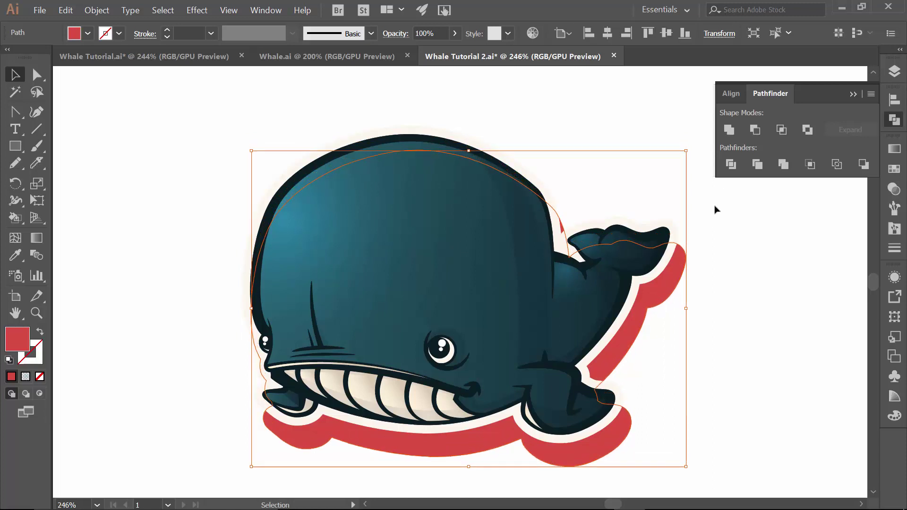
- Erase the red shape's edges along the whale's back and left side, then deselect
shift+click(562, 227)
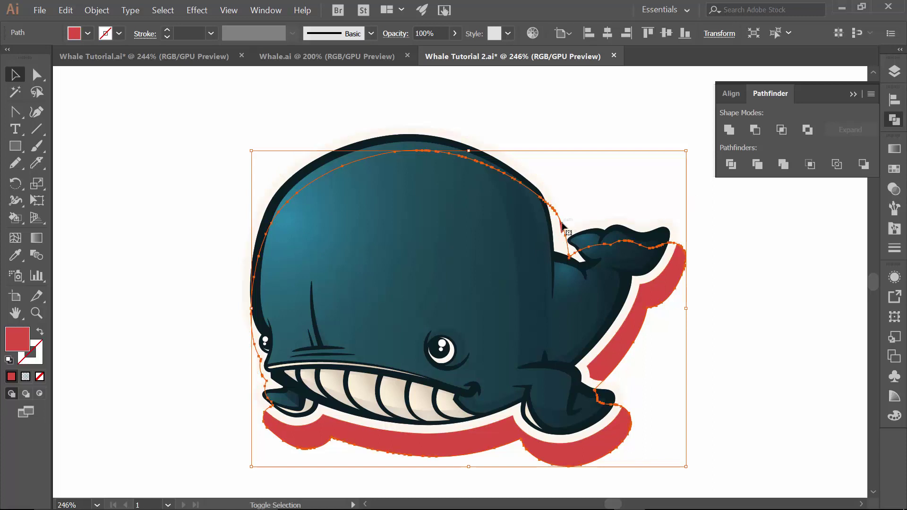
key(shift+e)
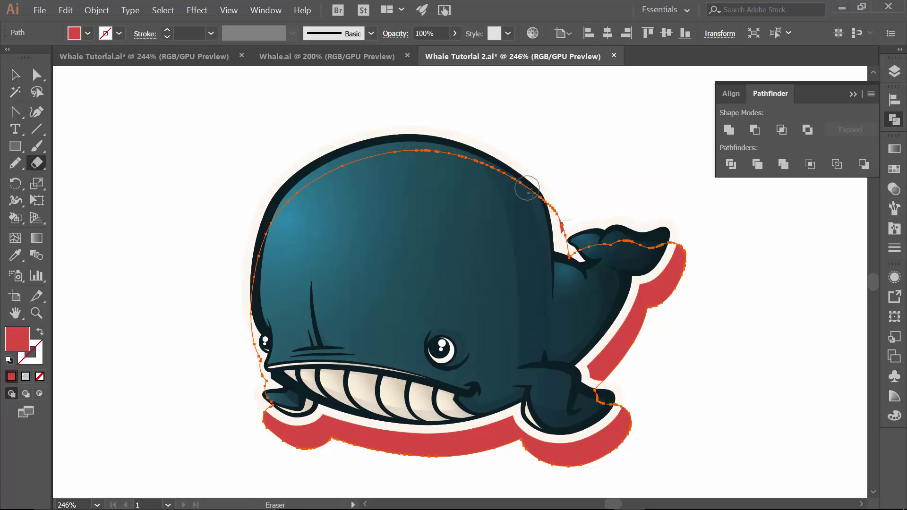
mouse_move(528, 189)
mouse_down()
mouse_move(557, 246)
mouse_move(564, 202)
mouse_up()
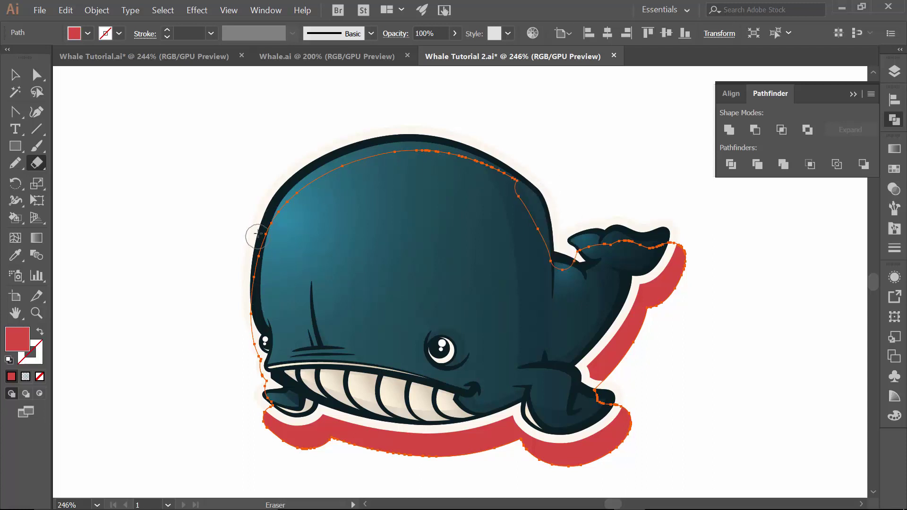
mouse_move(254, 227)
mouse_down()
mouse_move(254, 345)
mouse_move(271, 399)
mouse_up()
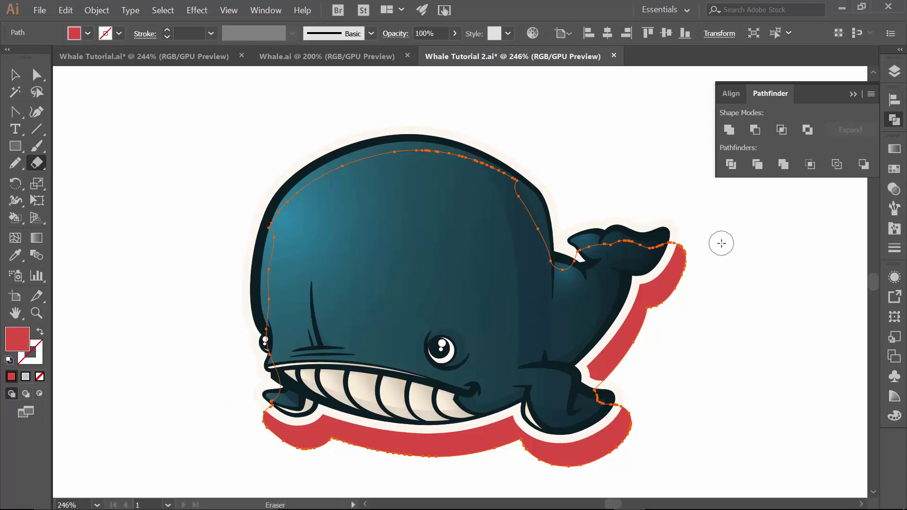
key(v)
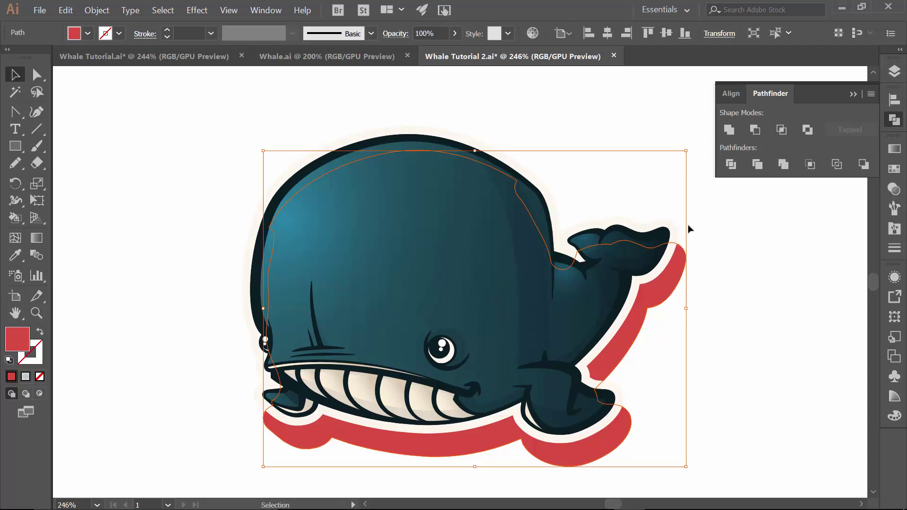
click(713, 269)
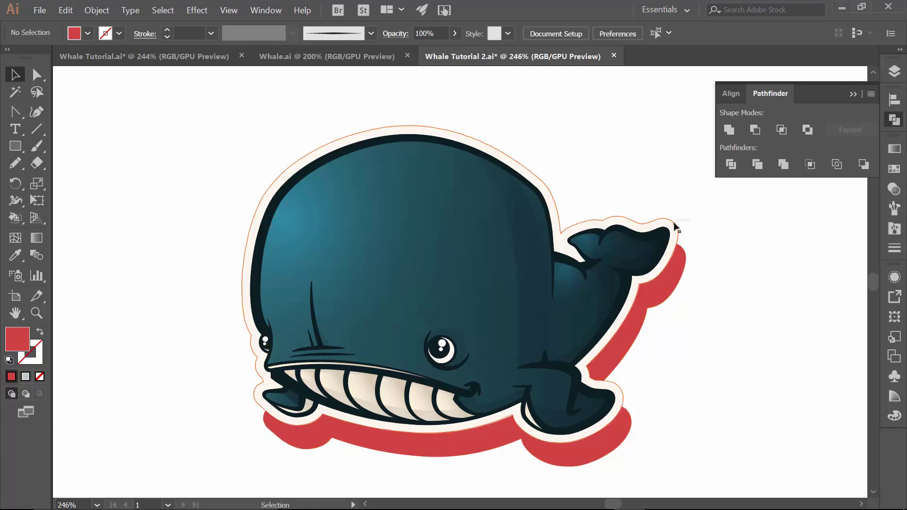
- Select the cream outline with the red shadow and apply Pathfinder Minus Front
click(673, 226)
key(a)
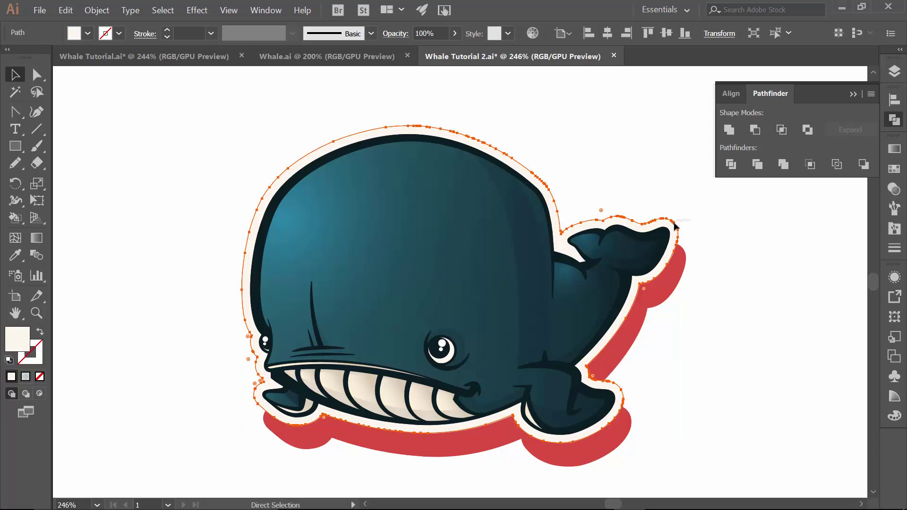
key(v)
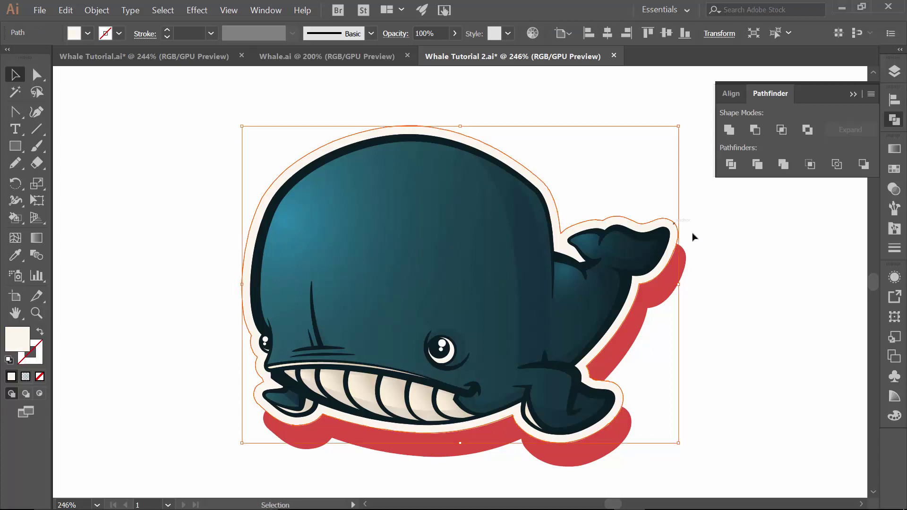
click(712, 250)
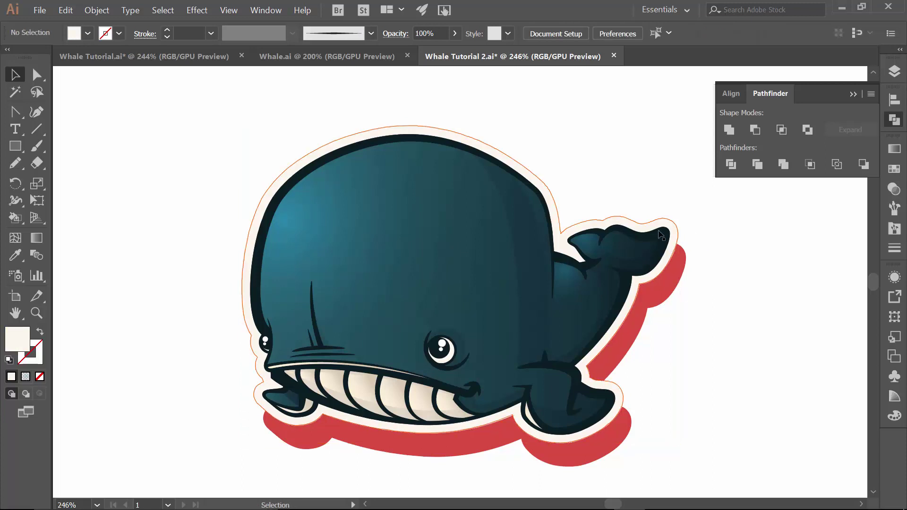
click(658, 229)
drag(659, 229, 375, 174)
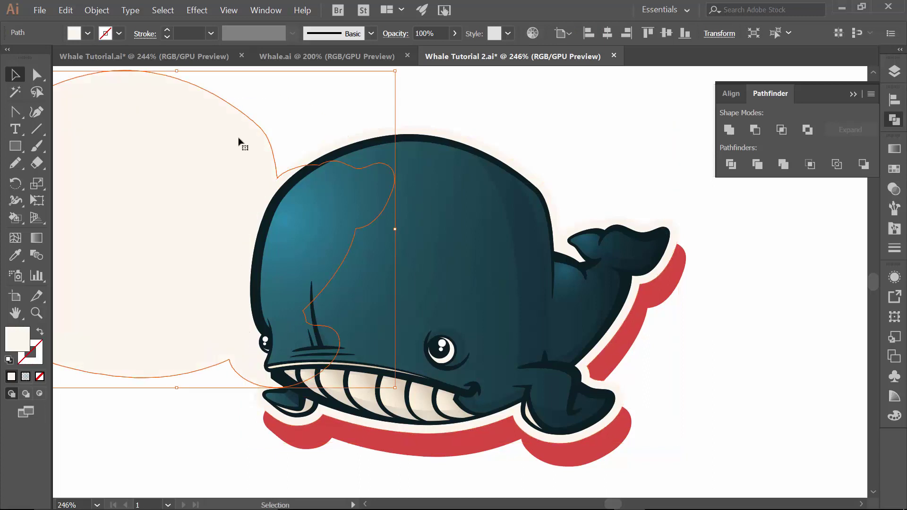
key(ctrl+z)
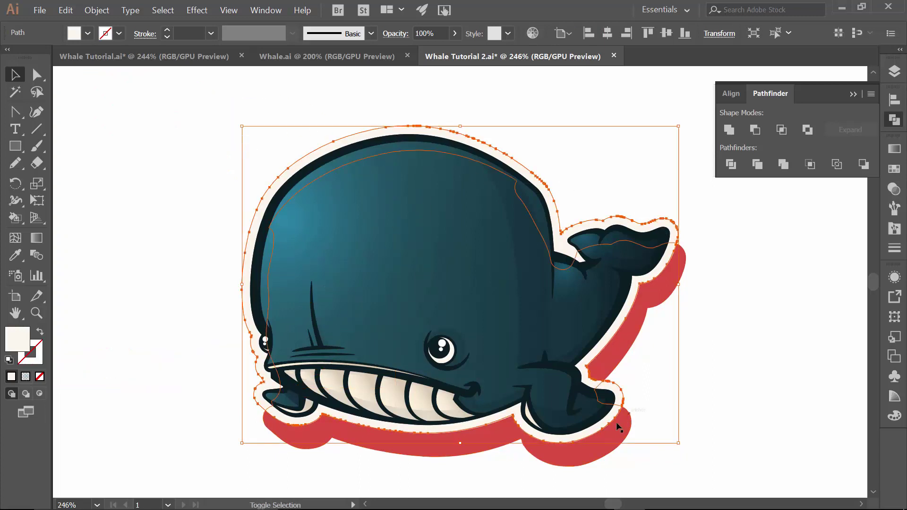
shift+click(582, 464)
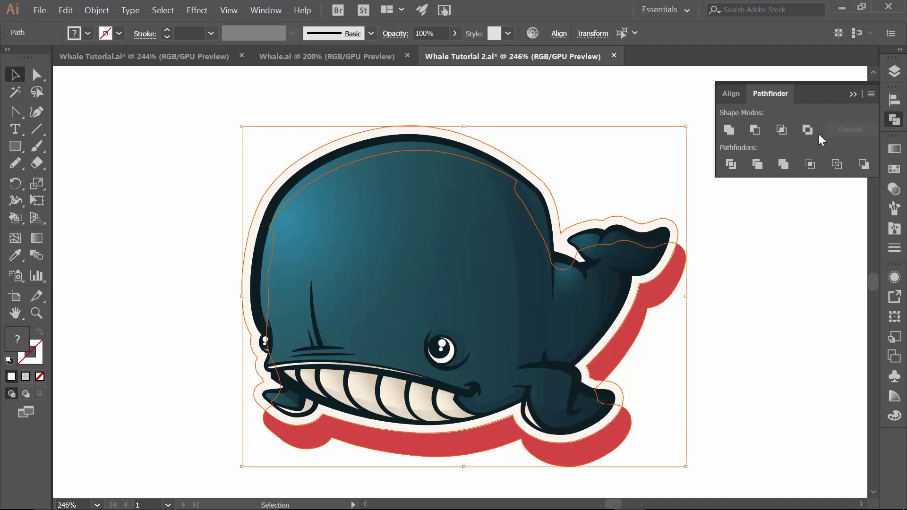
click(755, 134)
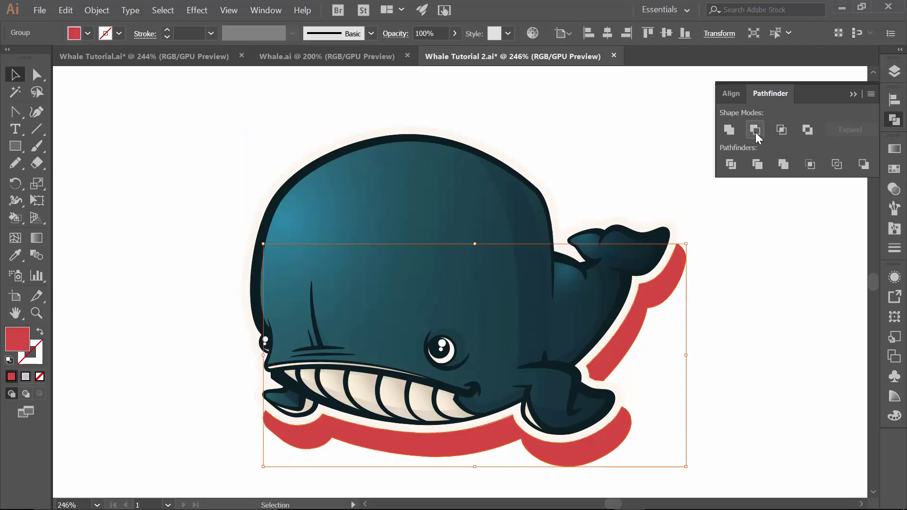
click(787, 276)
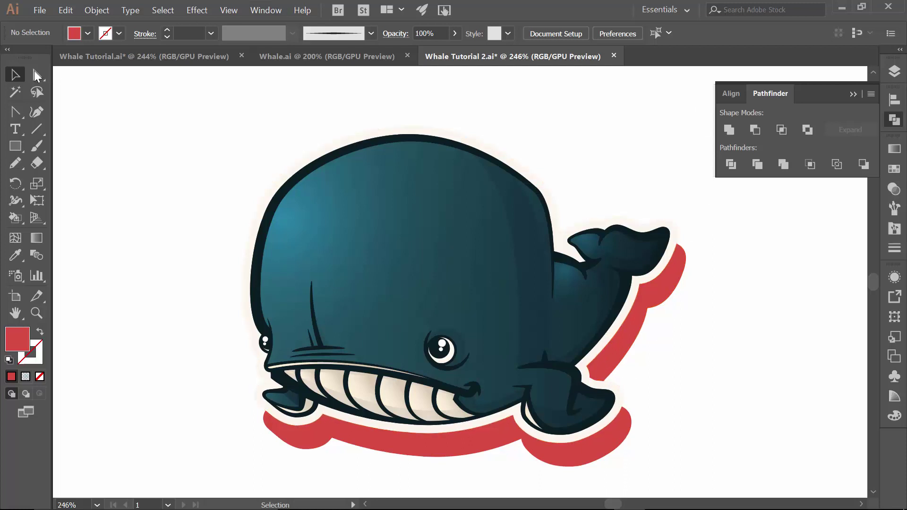
key(ctrl+minus)
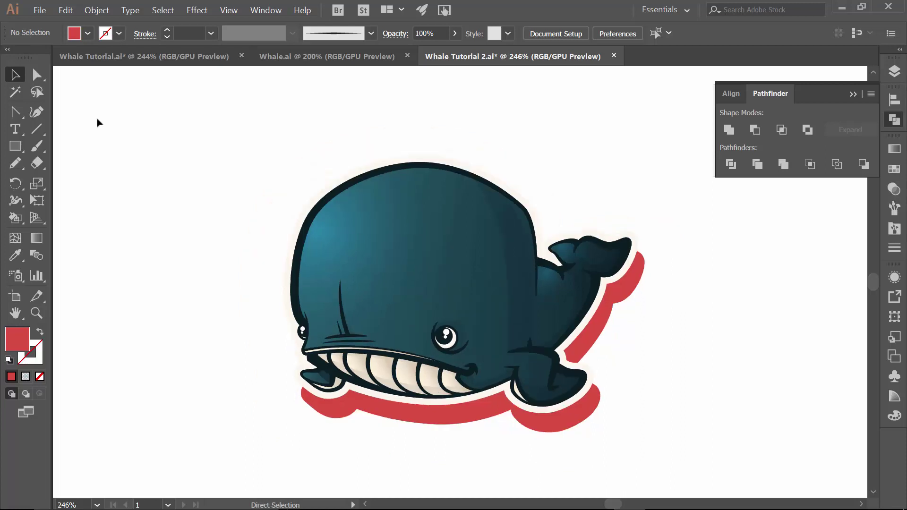
- Draw a red rectangle, narrow it, and centre it horizontally and vertically on the artboard
key(m)
click(87, 33)
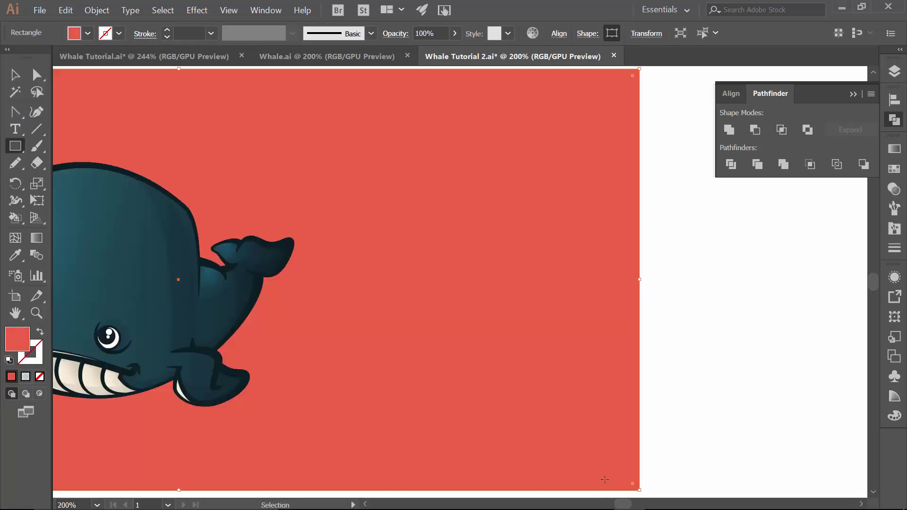
key(ctrl+0)
key(v)
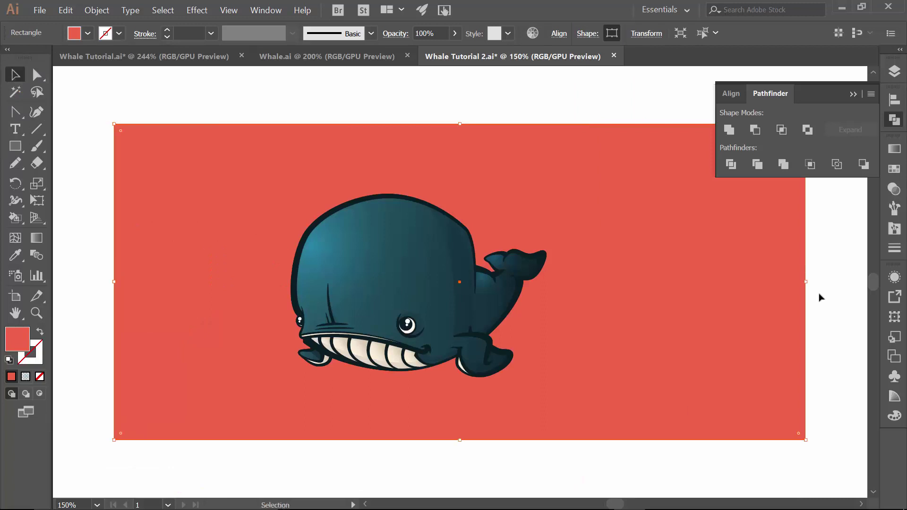
drag(806, 282, 651, 316)
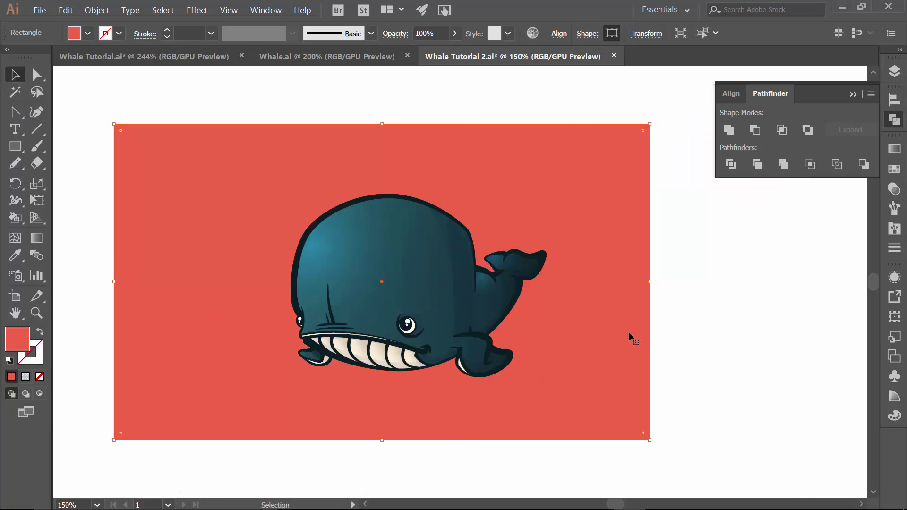
click(559, 33)
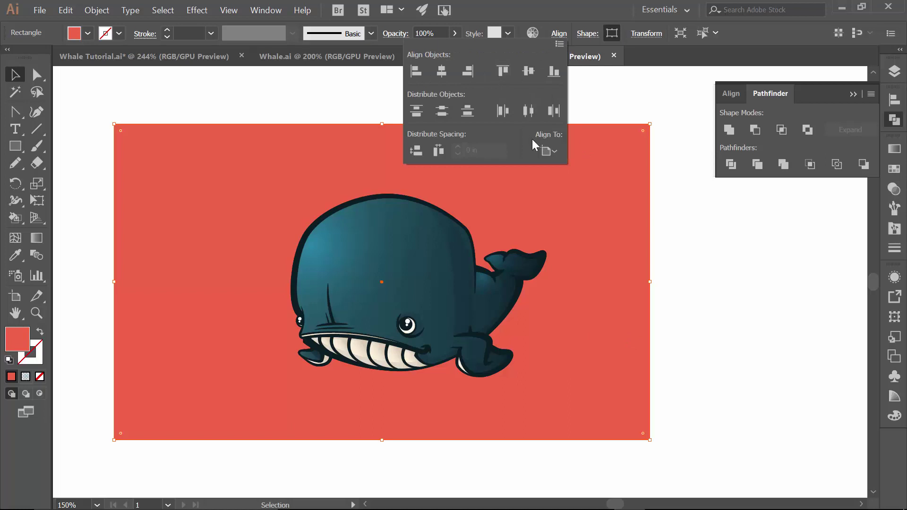
click(441, 71)
click(528, 71)
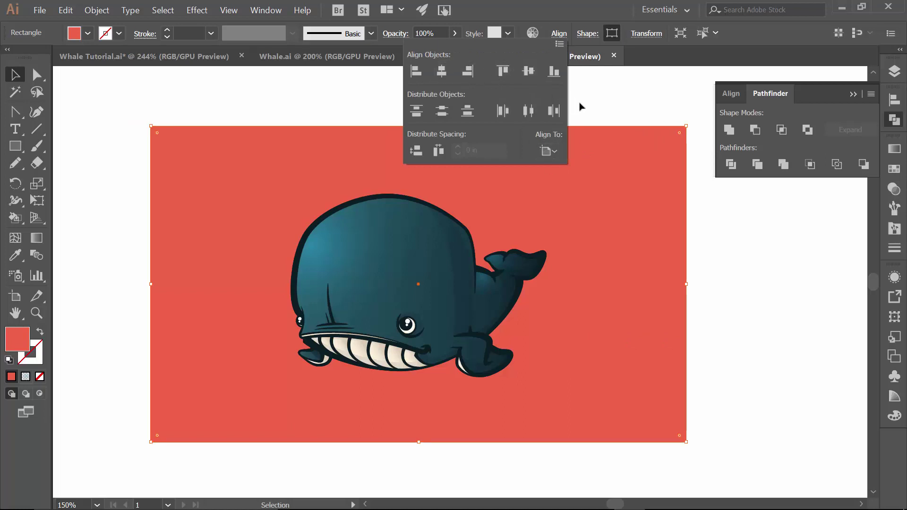
click(690, 127)
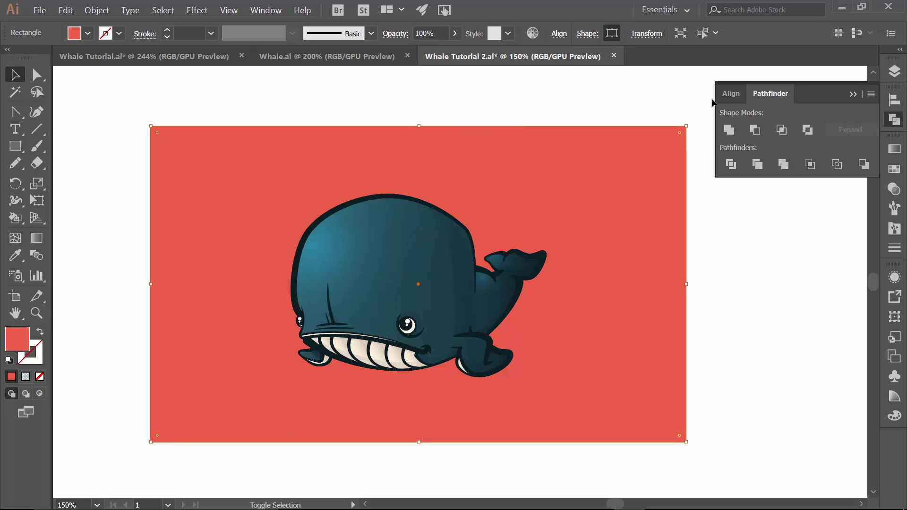
- Enlarge the rectangle around its centre and send it behind the whale
drag(686, 126, 752, 86)
right_click(426, 154)
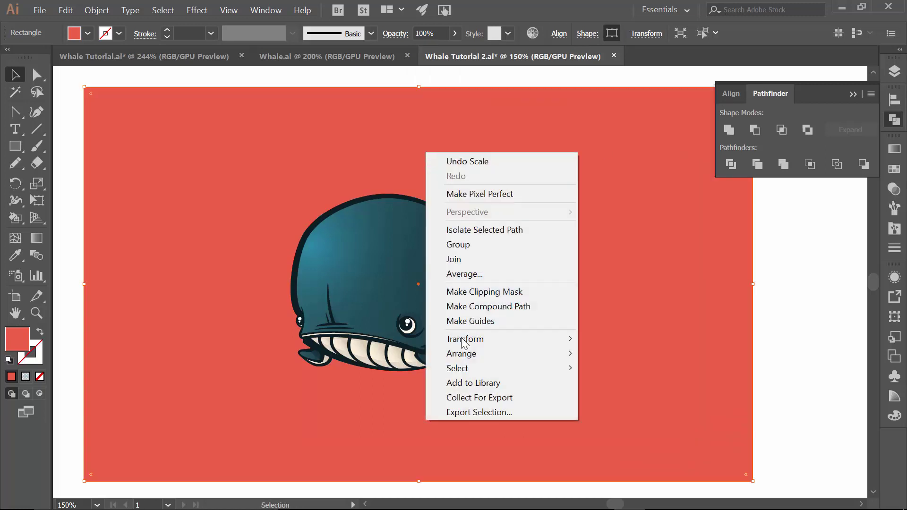
mouse_move(457, 359)
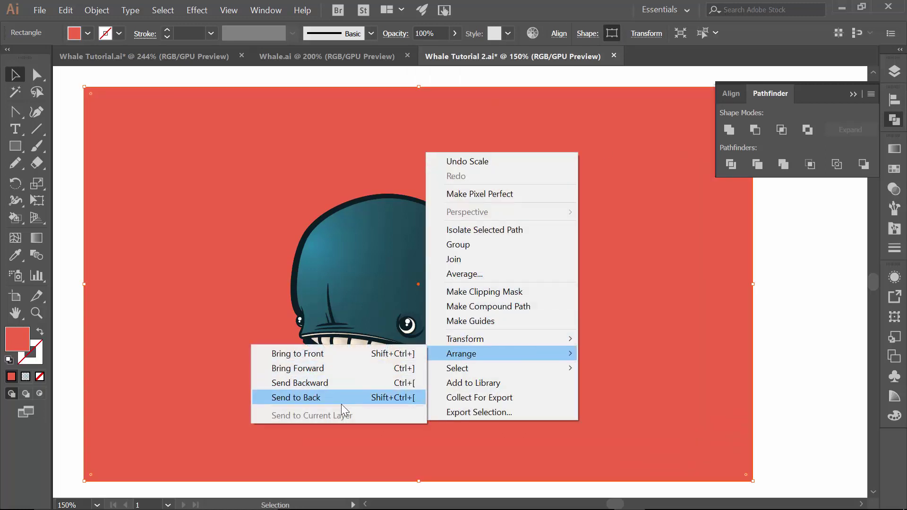
click(342, 400)
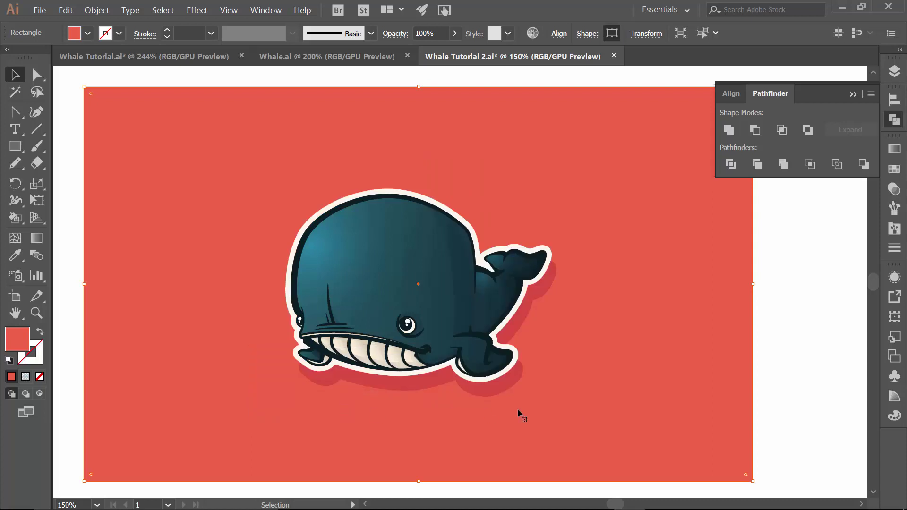
key(ctrl+plus)
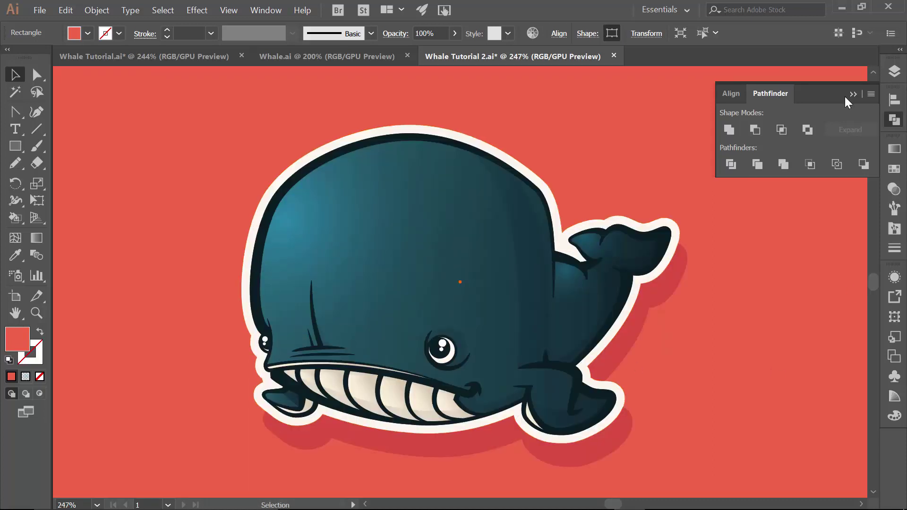
- Save the whale sticker and display the artwork with the panels hidden against the coral-red background
click(852, 95)
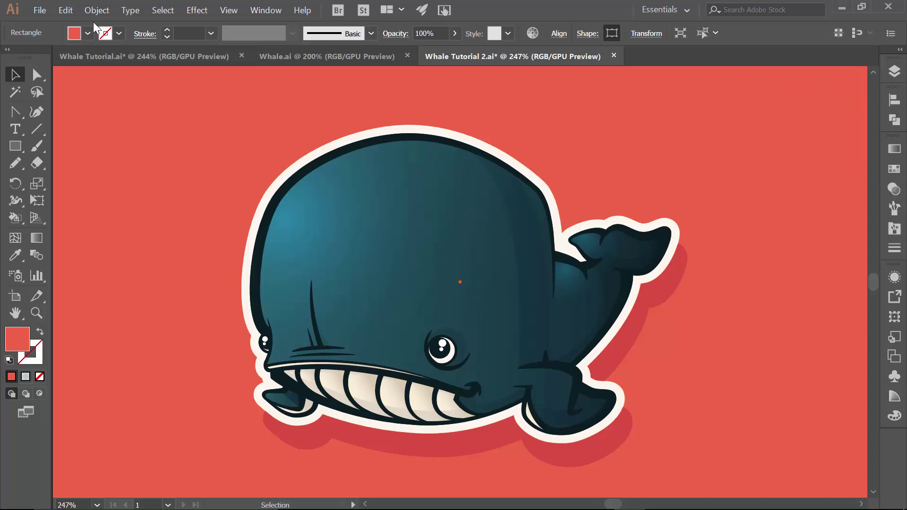
click(40, 10)
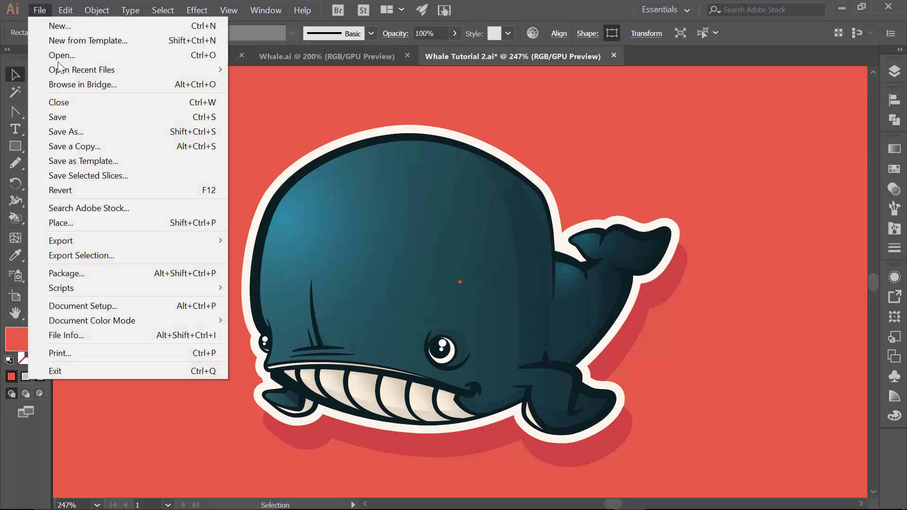
click(66, 117)
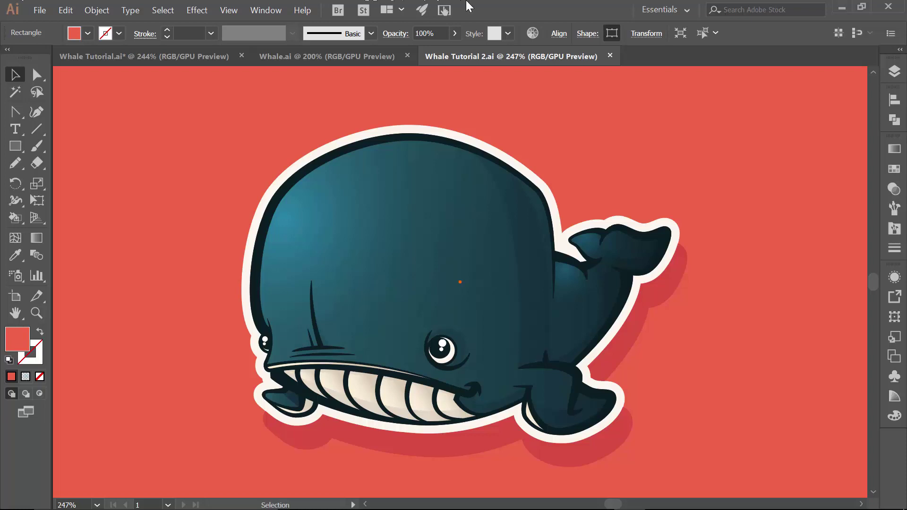
click(894, 71)
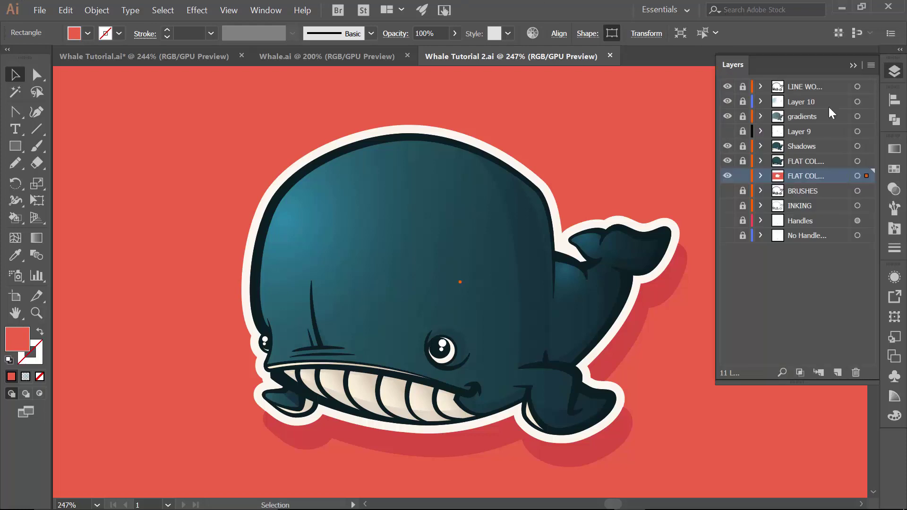
key(ctrl+shift+a)
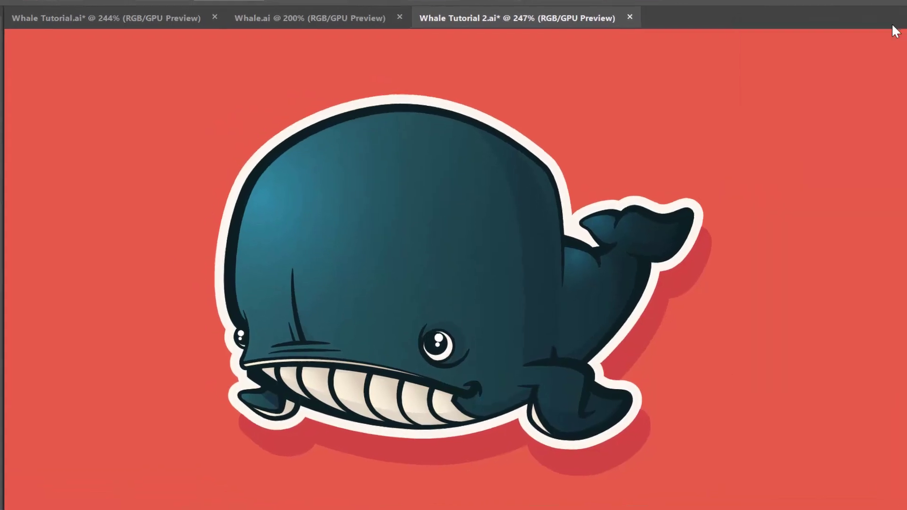